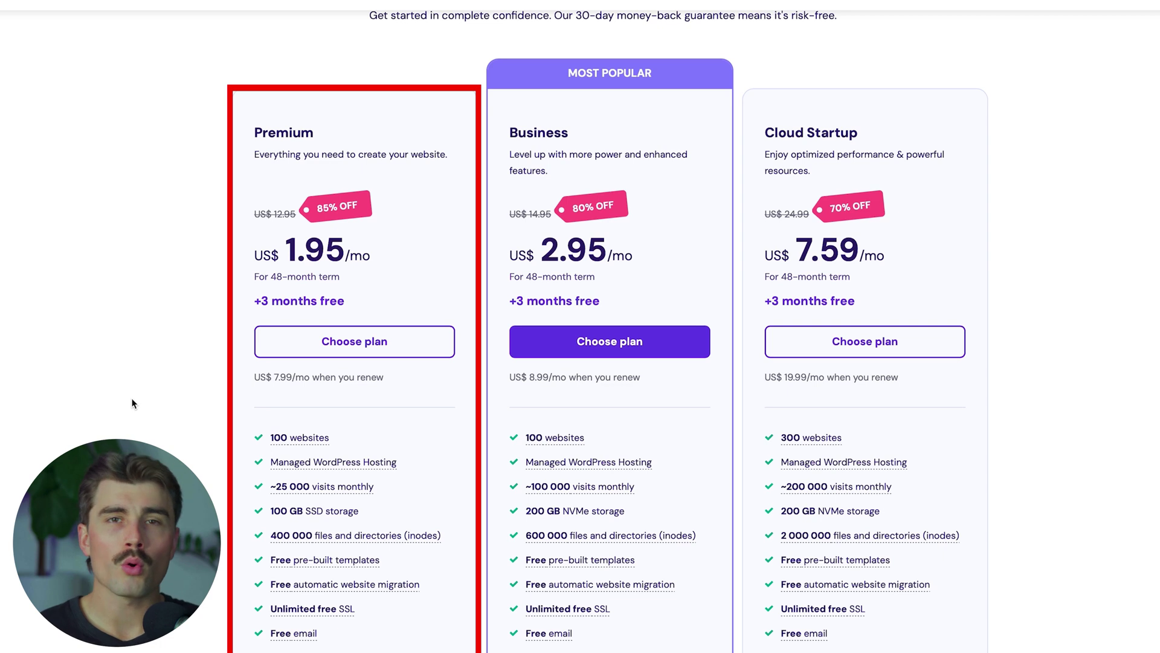
- Choose the Premium Web Hosting plan and set its billing period to 12 months
left_click(318, 351)
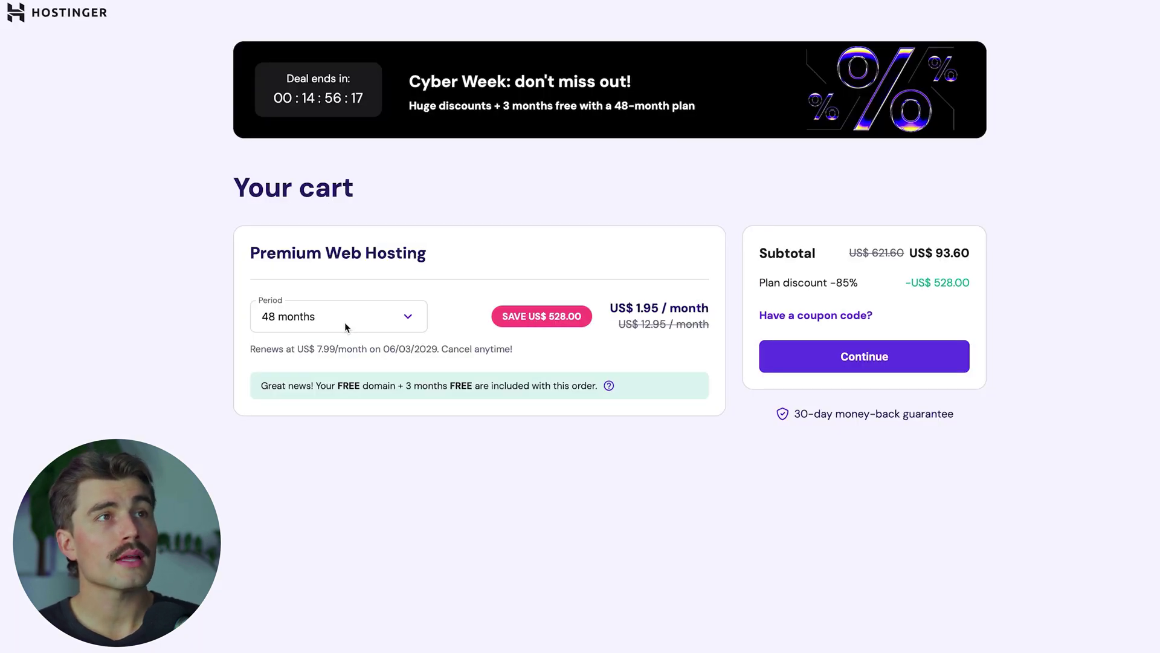
left_click(349, 318)
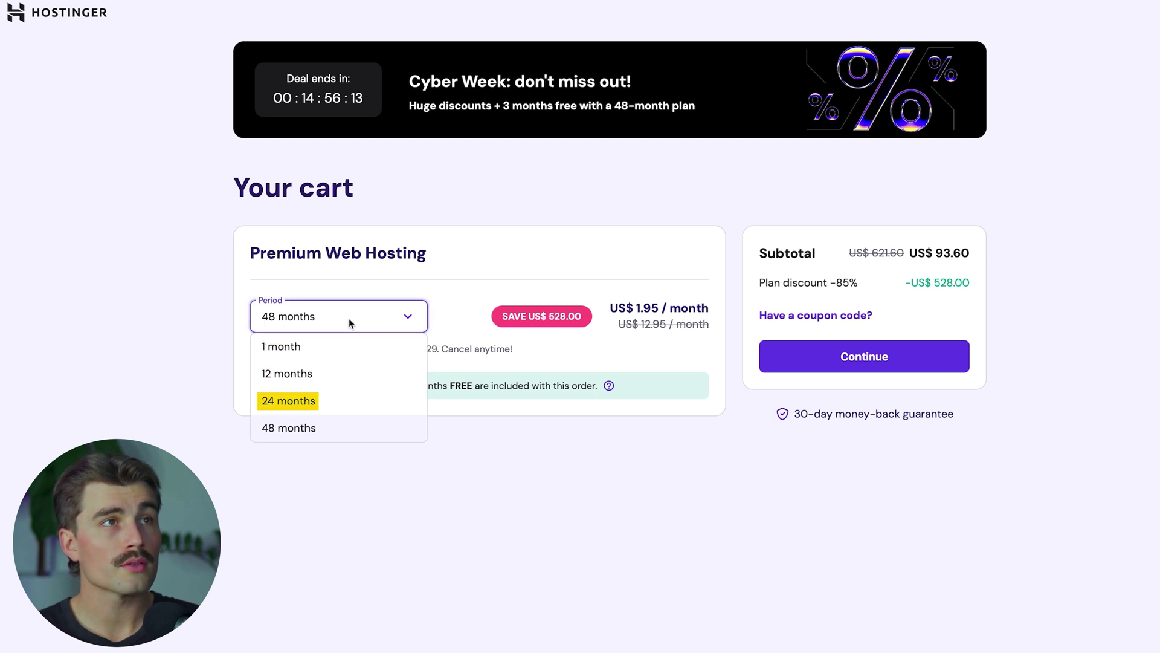
left_click(337, 379)
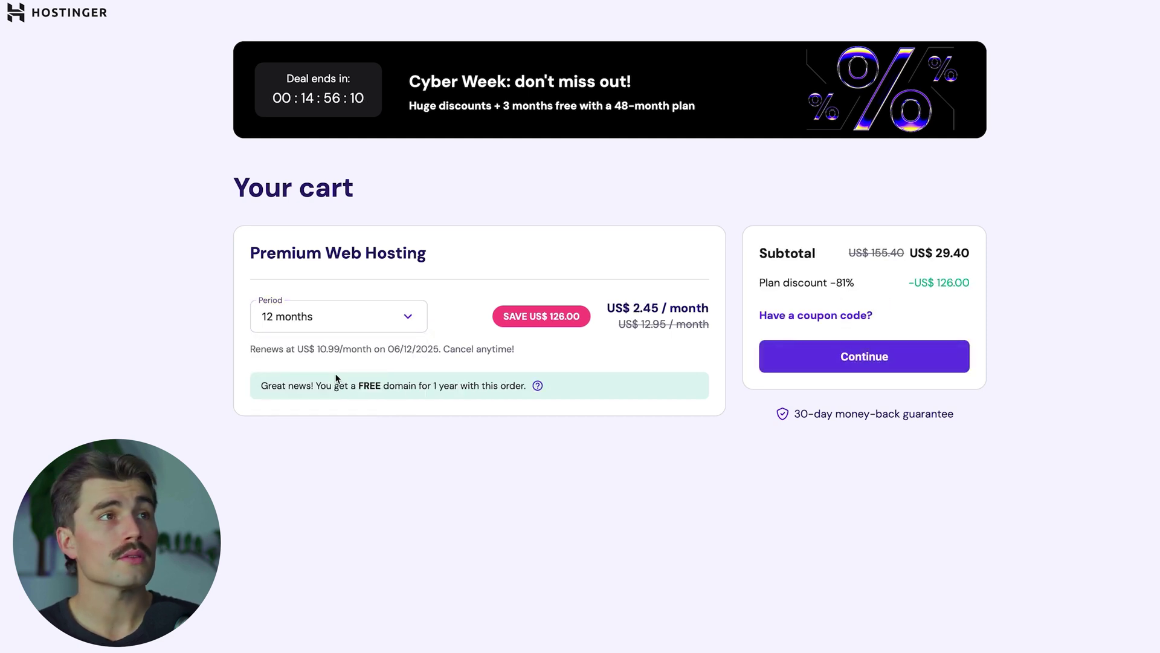
- Apply the coupon code STARTUPWISE to the cart
left_click(785, 315)
left_click(804, 349)
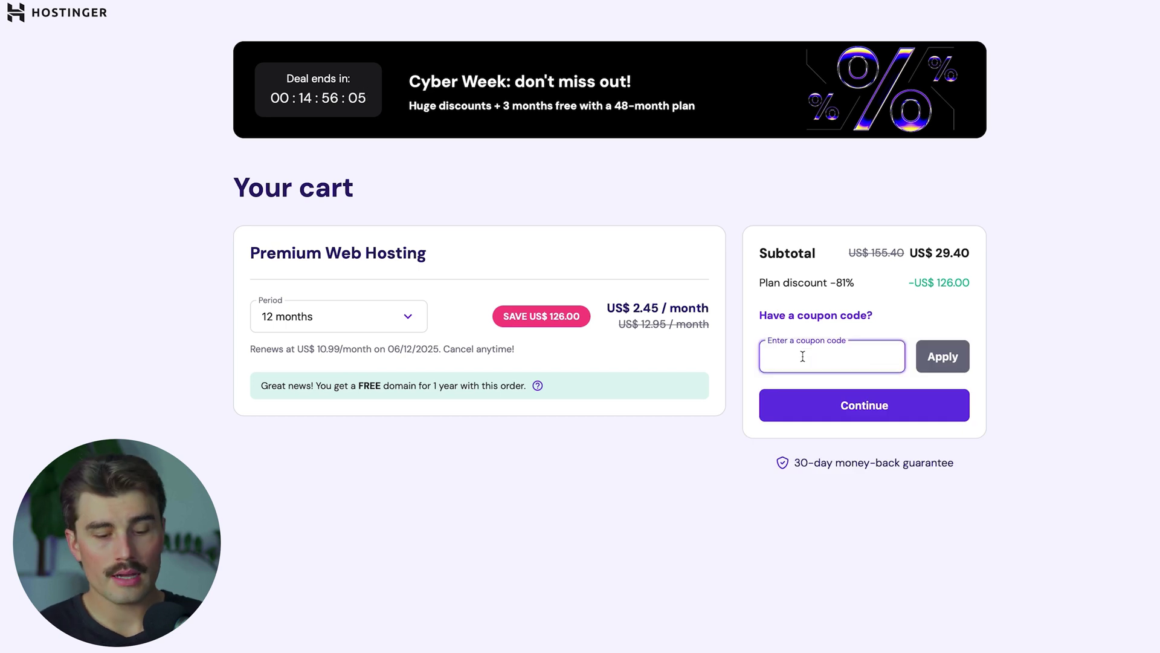
type("STARTU")
type("PWEB")
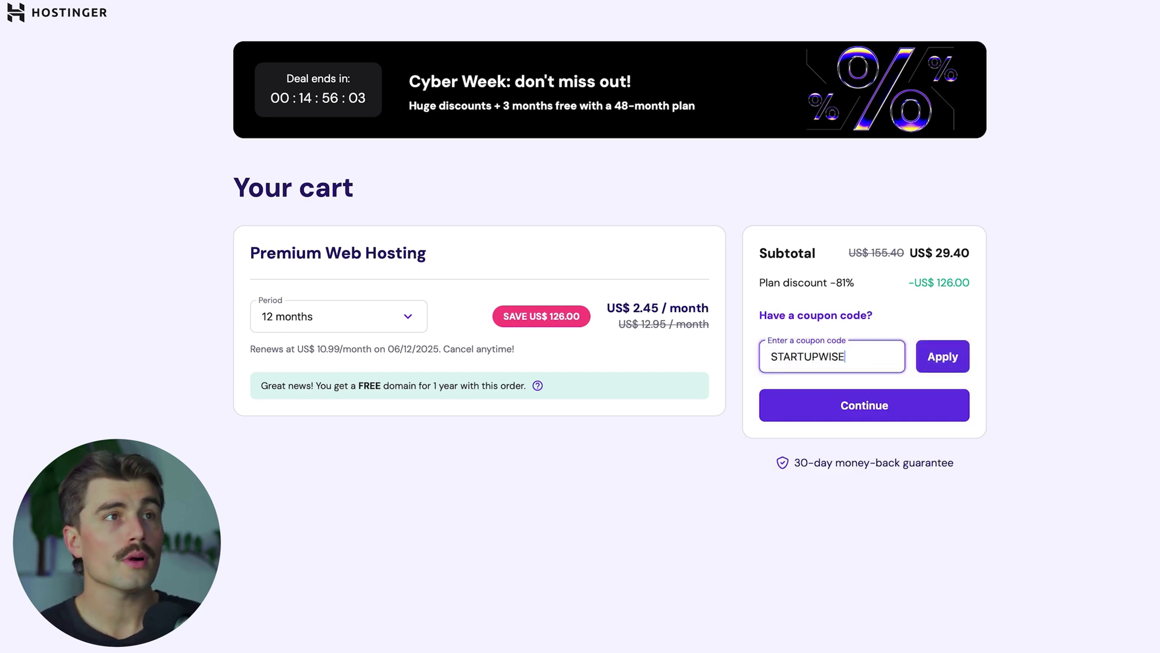
left_click(946, 366)
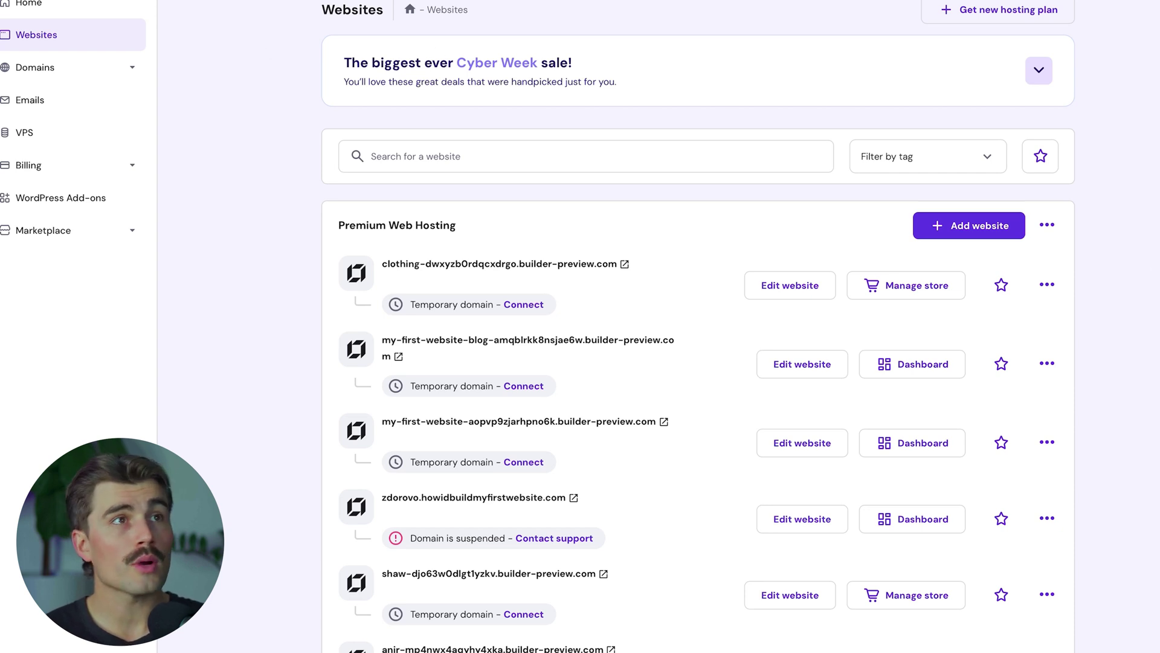
- Add a WordPress website to the Premium Web Hosting plan and continue past the WordPress admin account details
left_click(994, 234)
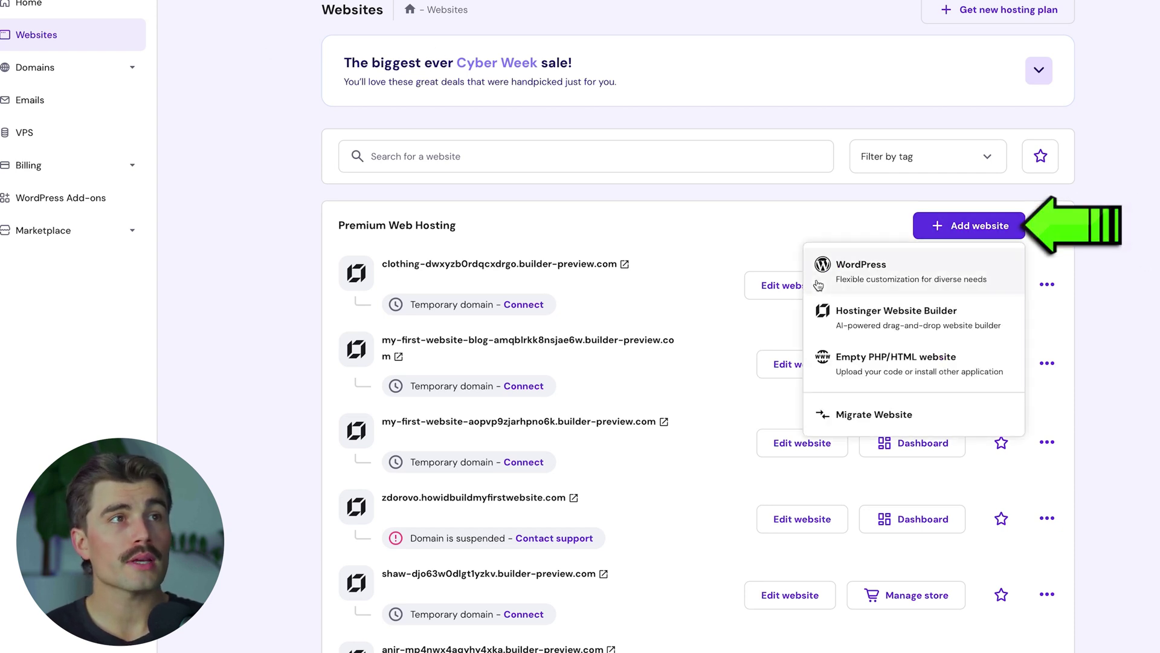
left_click(836, 266)
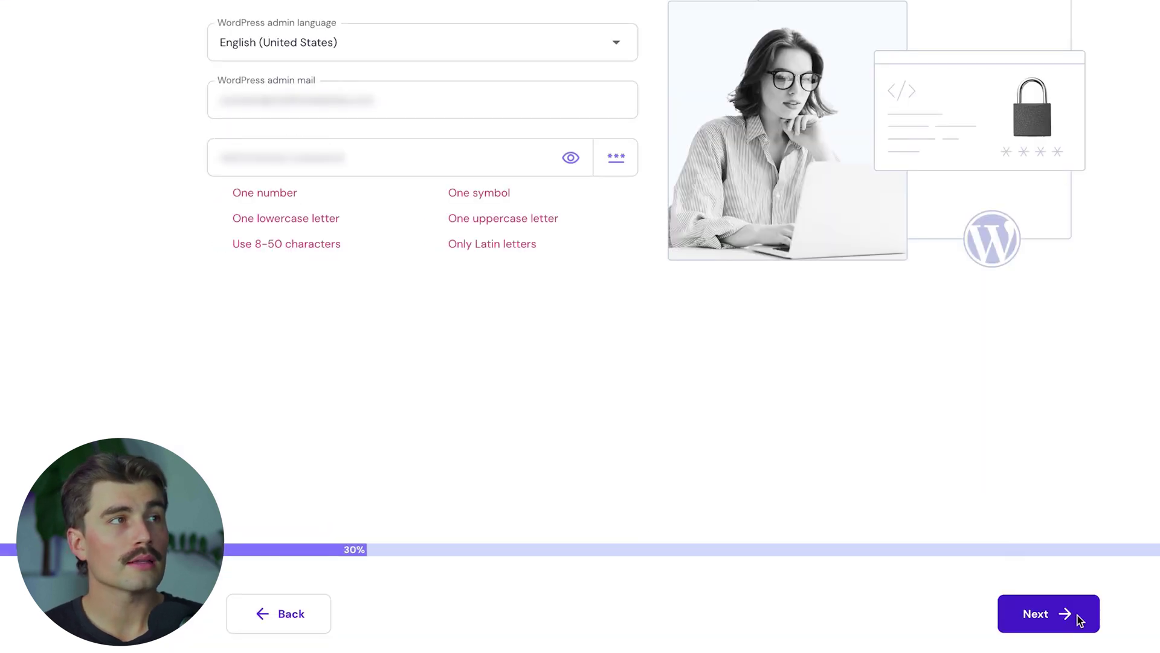
left_click(1048, 613)
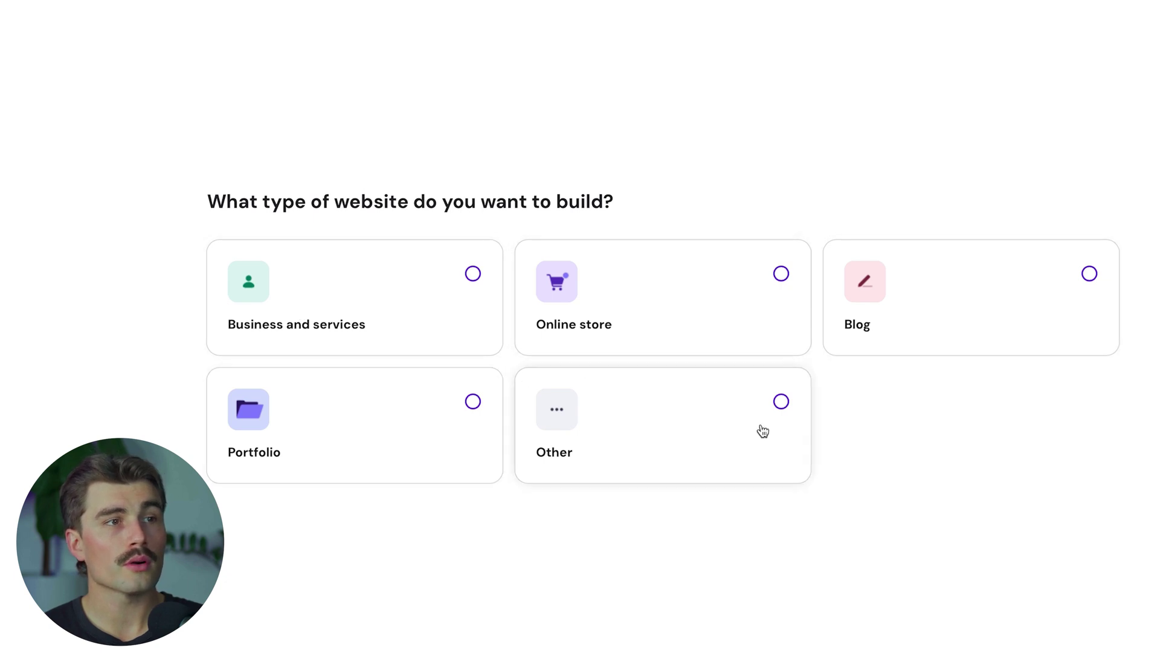
- Set the website type to Blog and select the pre-built template with the "We Will Write a Headline" hero and Earth photo
left_click(1033, 329)
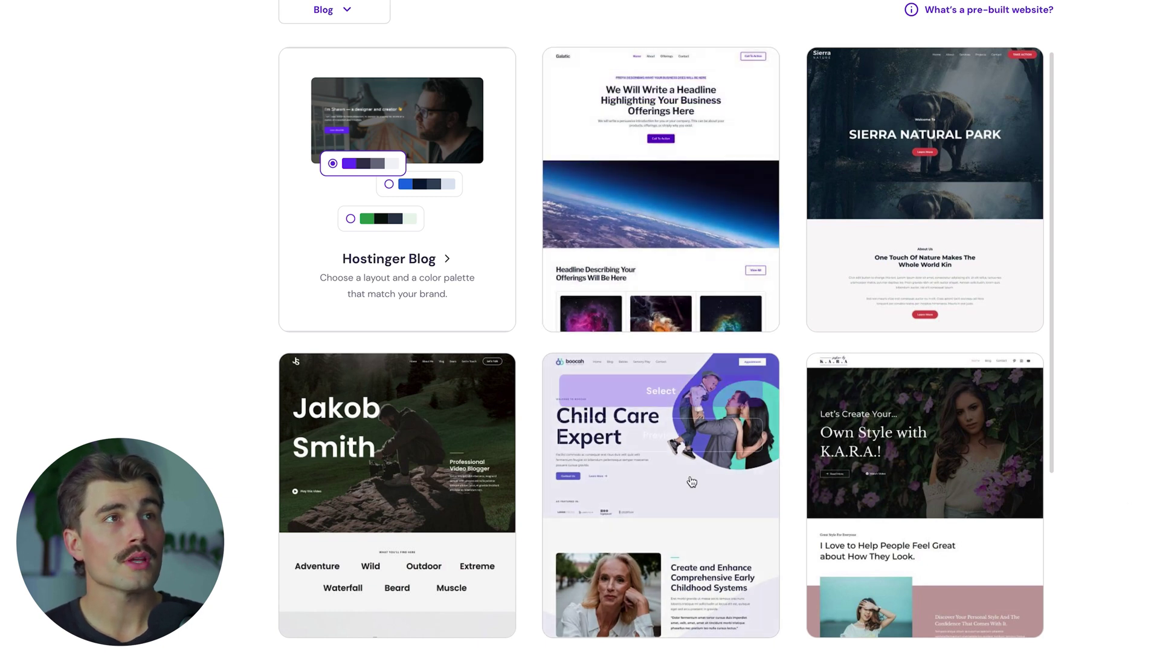
mouse_move(756, 428)
mouse_move(707, 168)
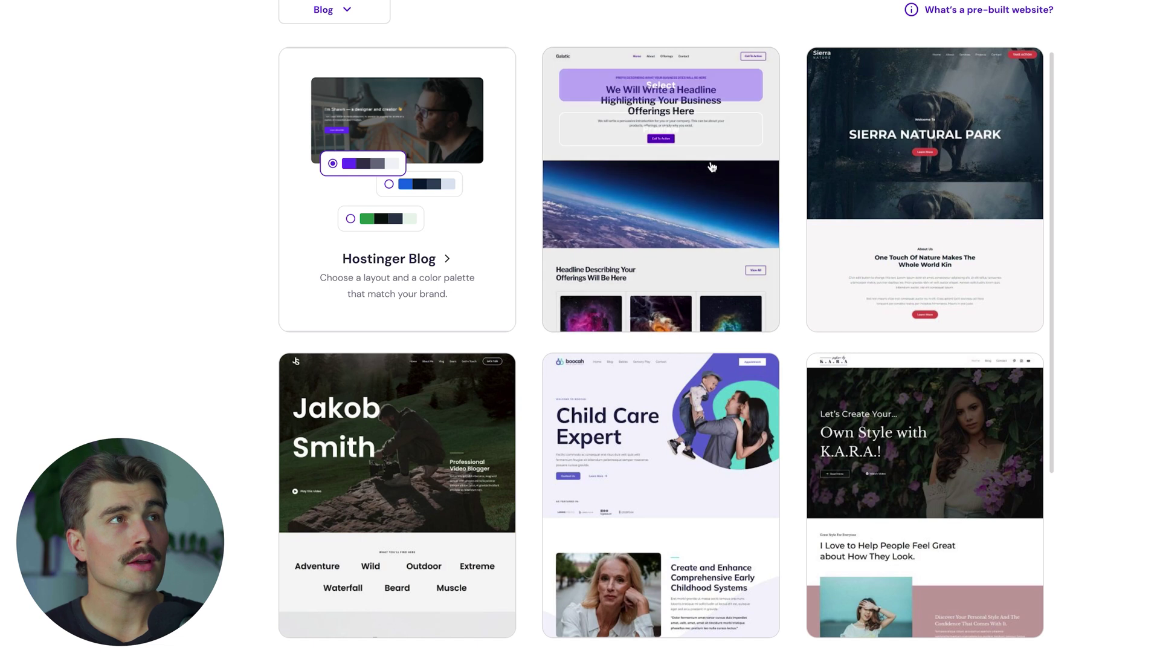
left_click(678, 88)
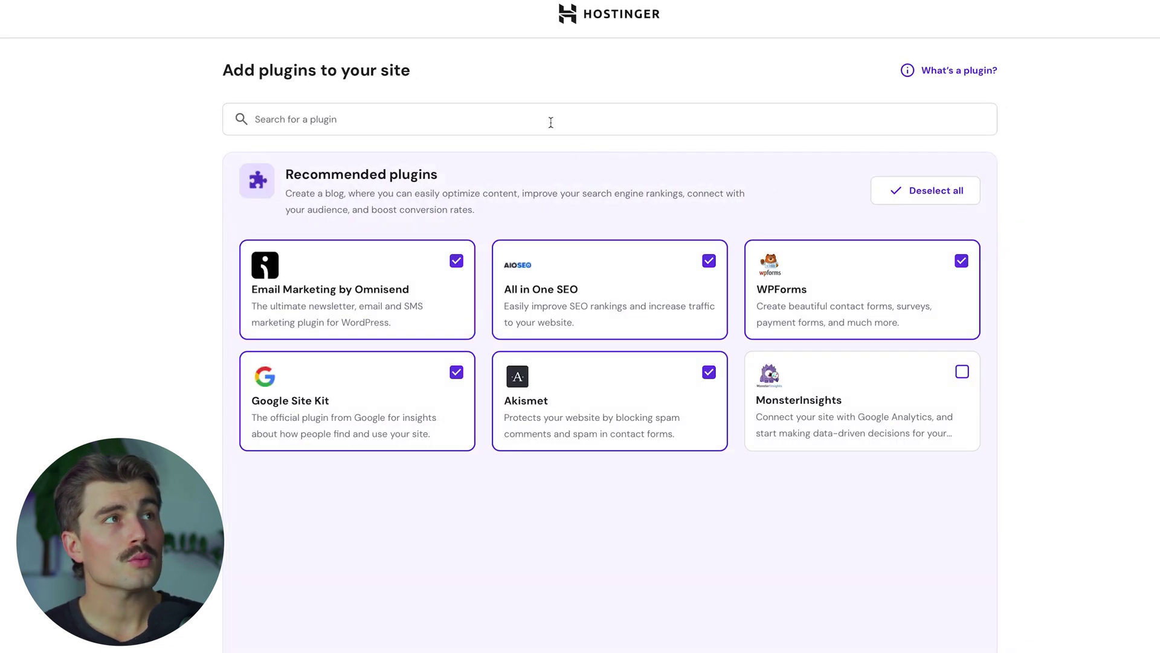
- Search the plugins for "elementor" and select Elementor Website Builder and Essential Addons for Elementor
left_click(498, 116)
type("elementor")
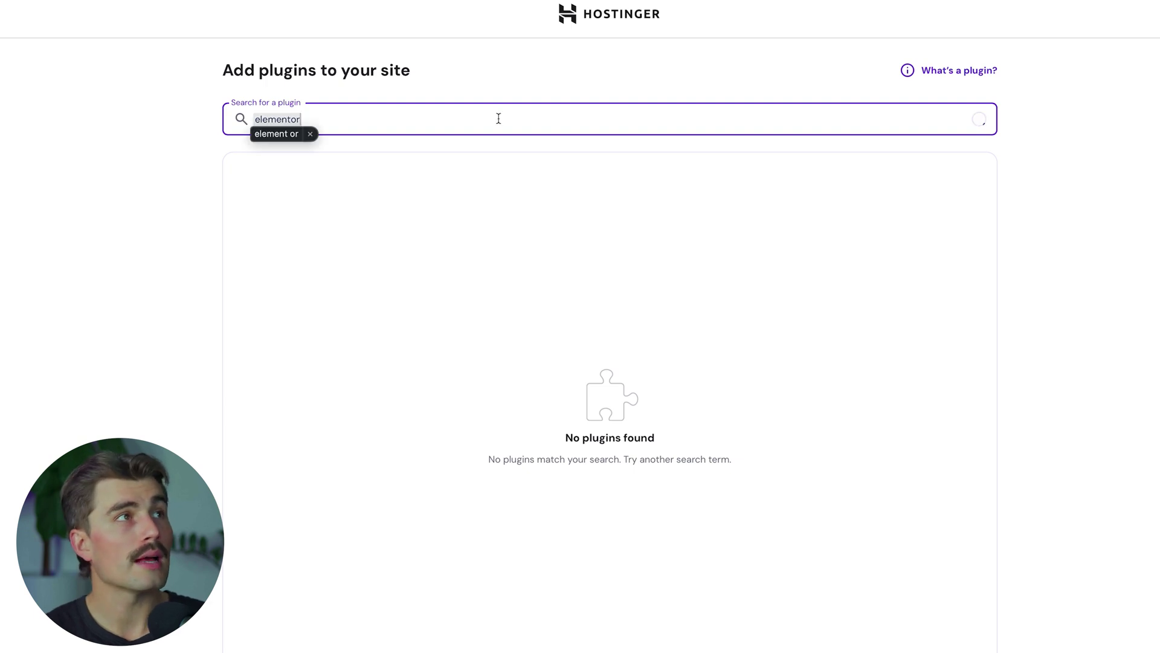
left_click(309, 133)
scroll(423, 139, "down", 1)
left_click(457, 152)
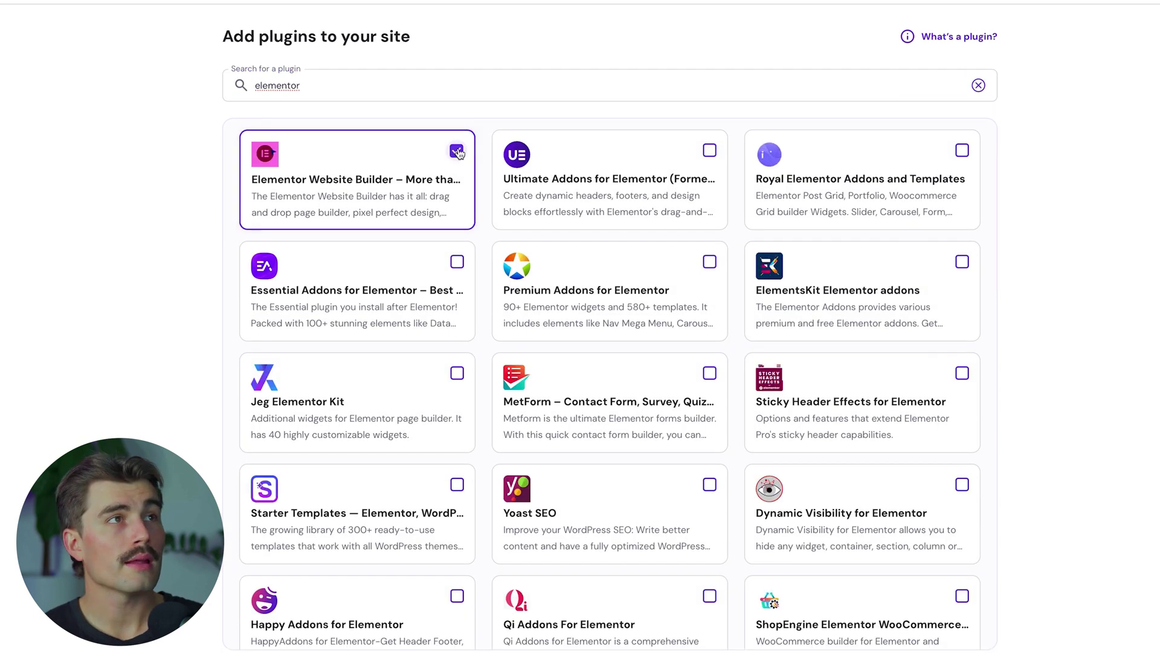
left_click(458, 265)
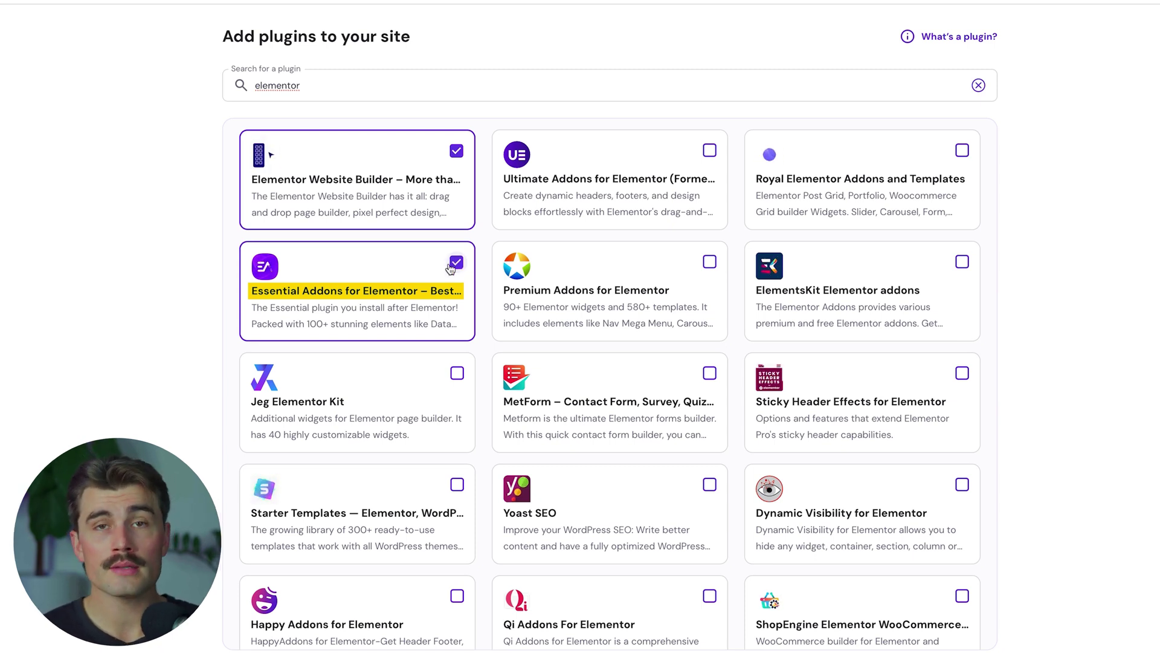
- Continue past the plugin selection and use a temporary domain for the website
scroll(911, 575, "down", 3)
left_click(957, 637)
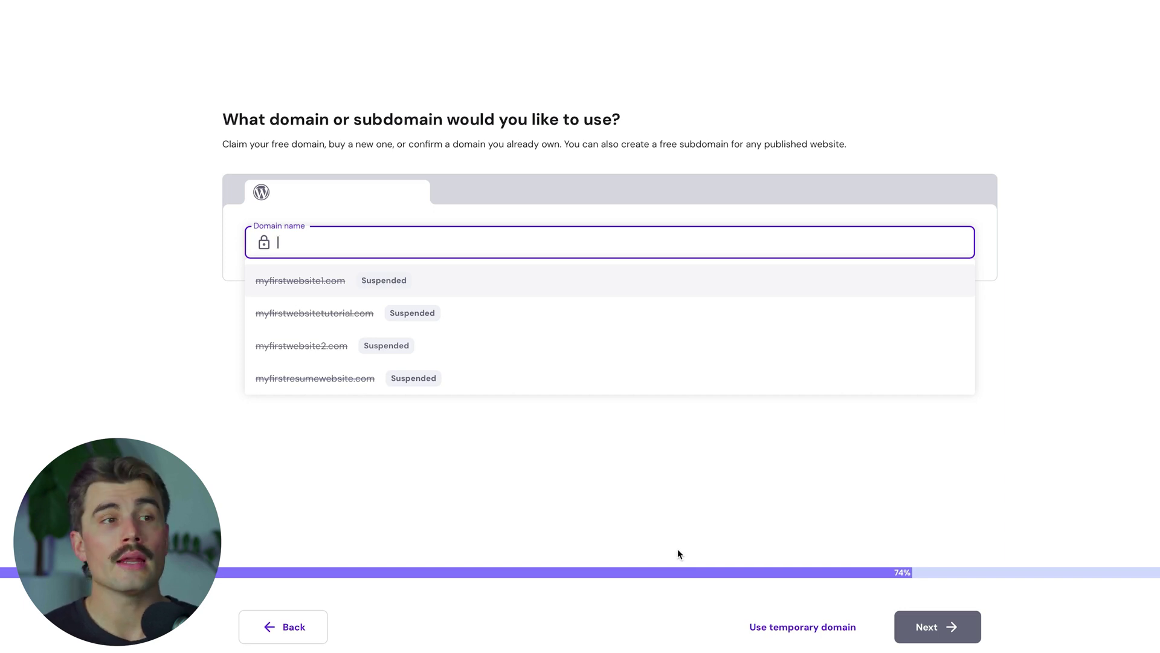
left_click(803, 626)
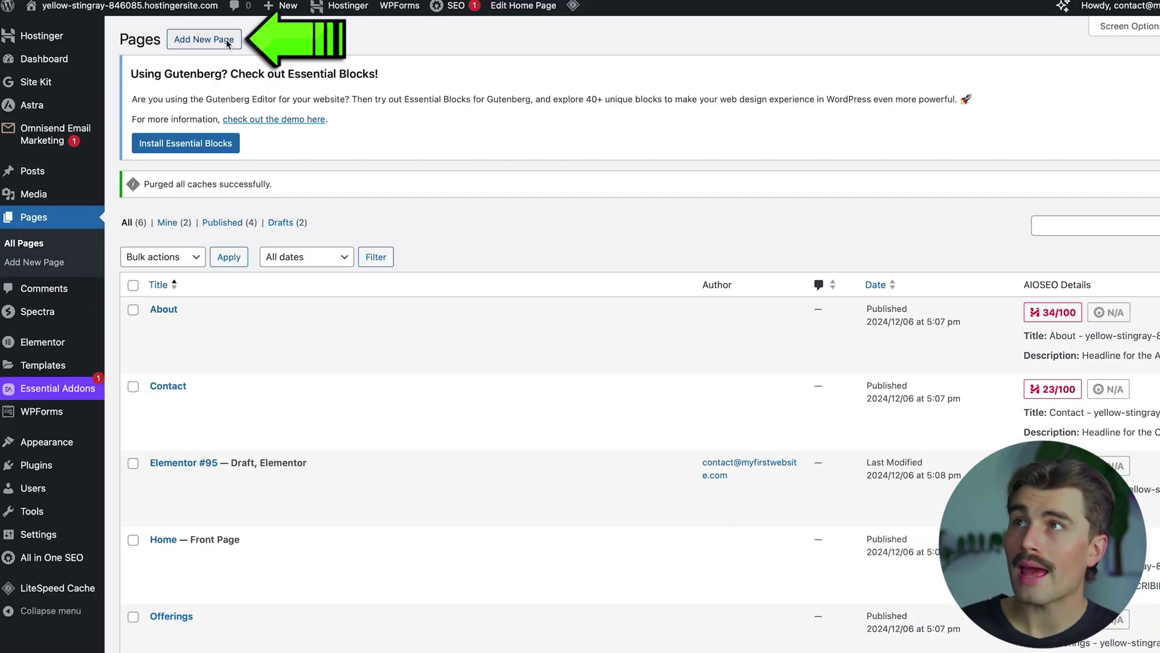
- Create a new WordPress page for editing with Elementor and set its page layout to Elementor Canvas
left_click(228, 41)
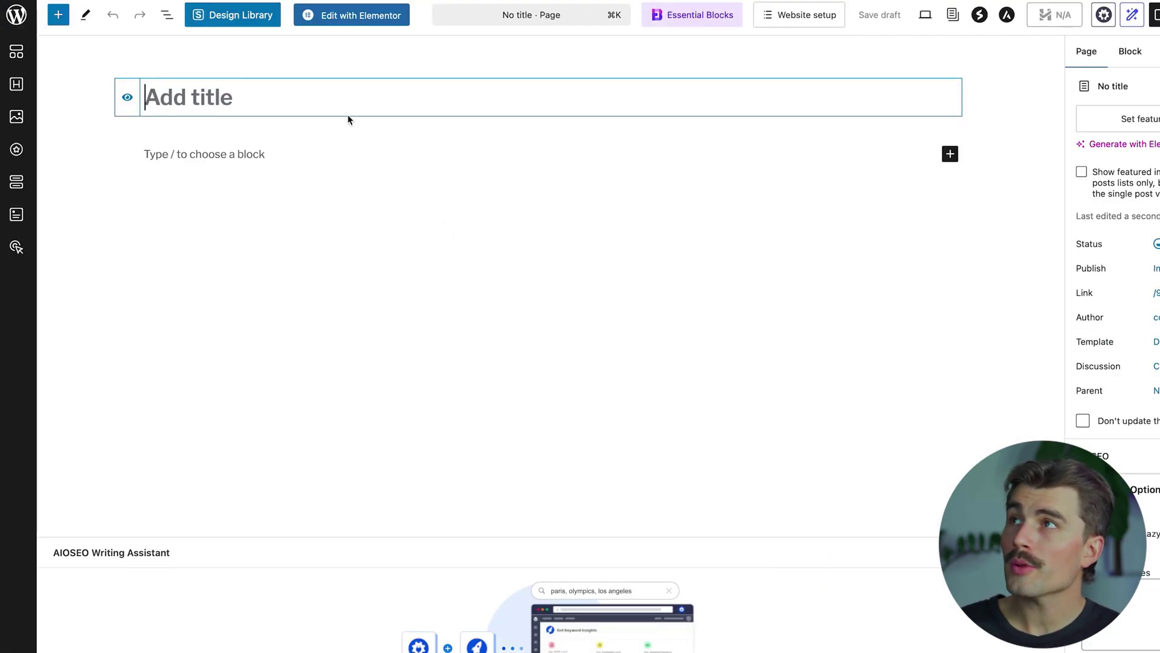
left_click(327, 22)
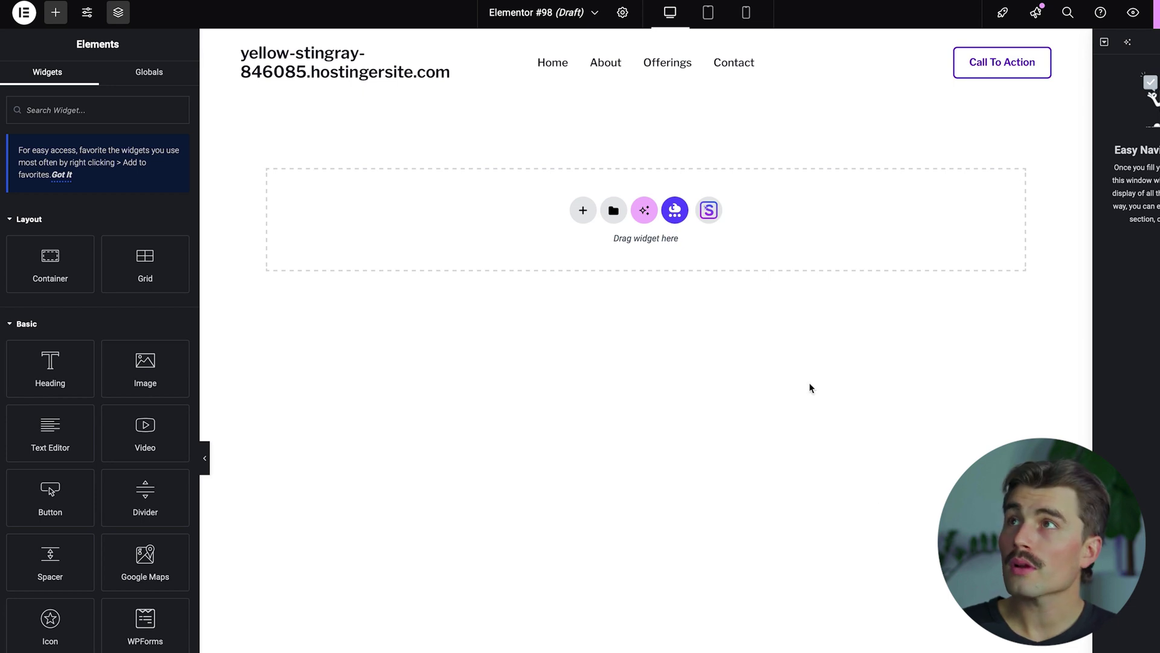
left_click(623, 13)
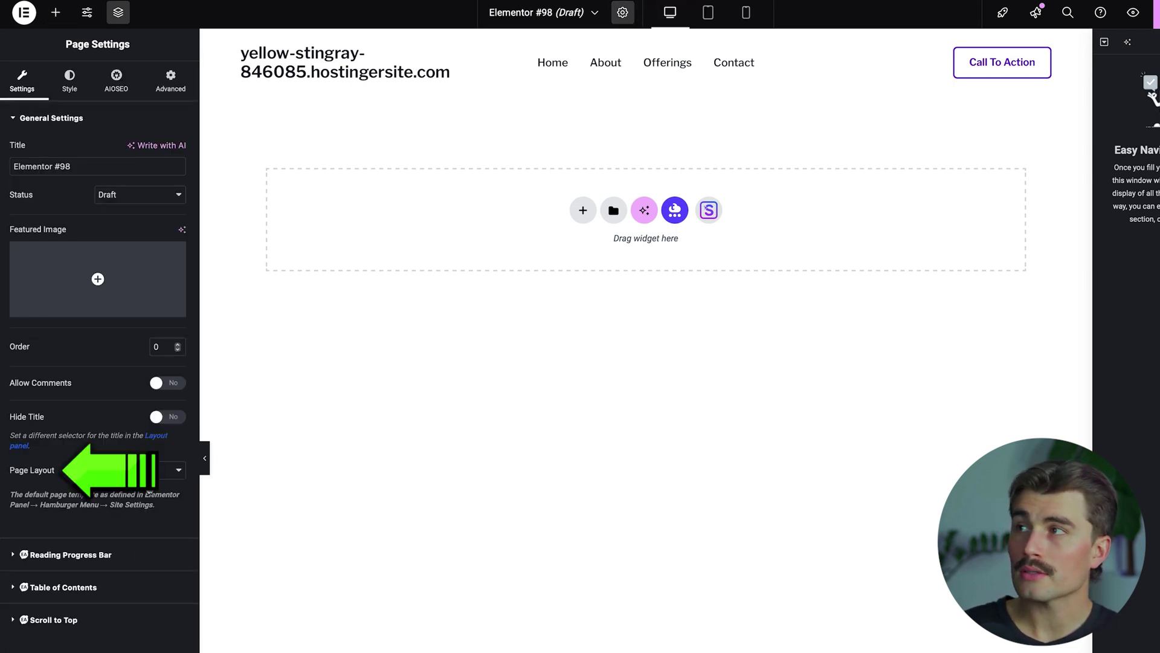
left_click(172, 478)
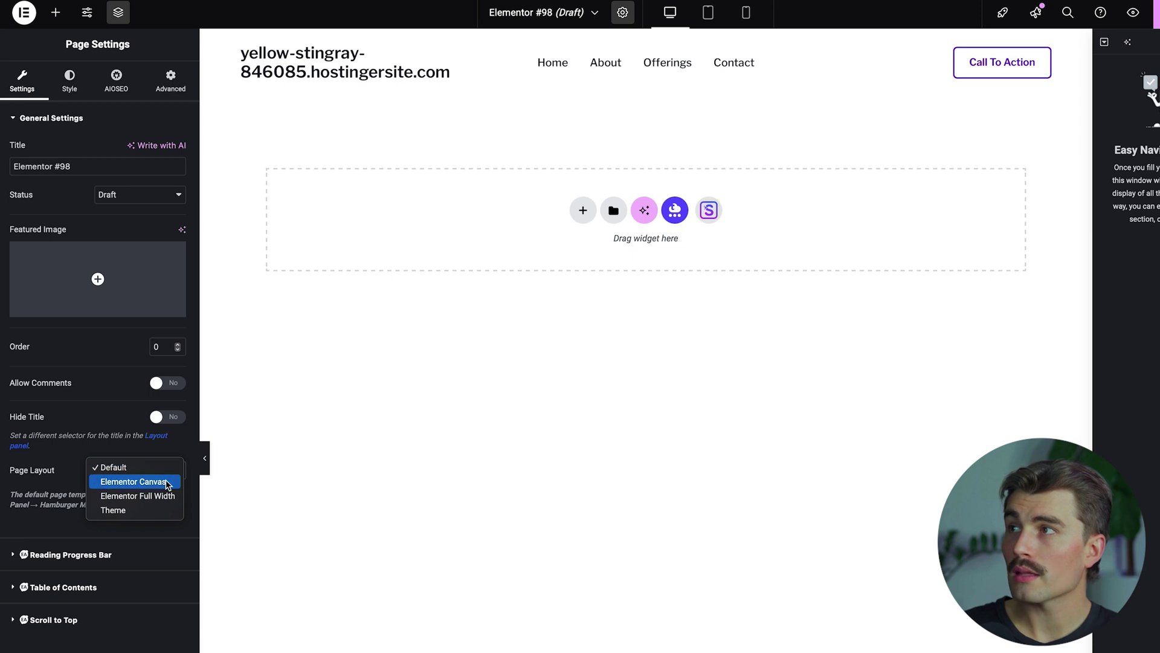
left_click(168, 483)
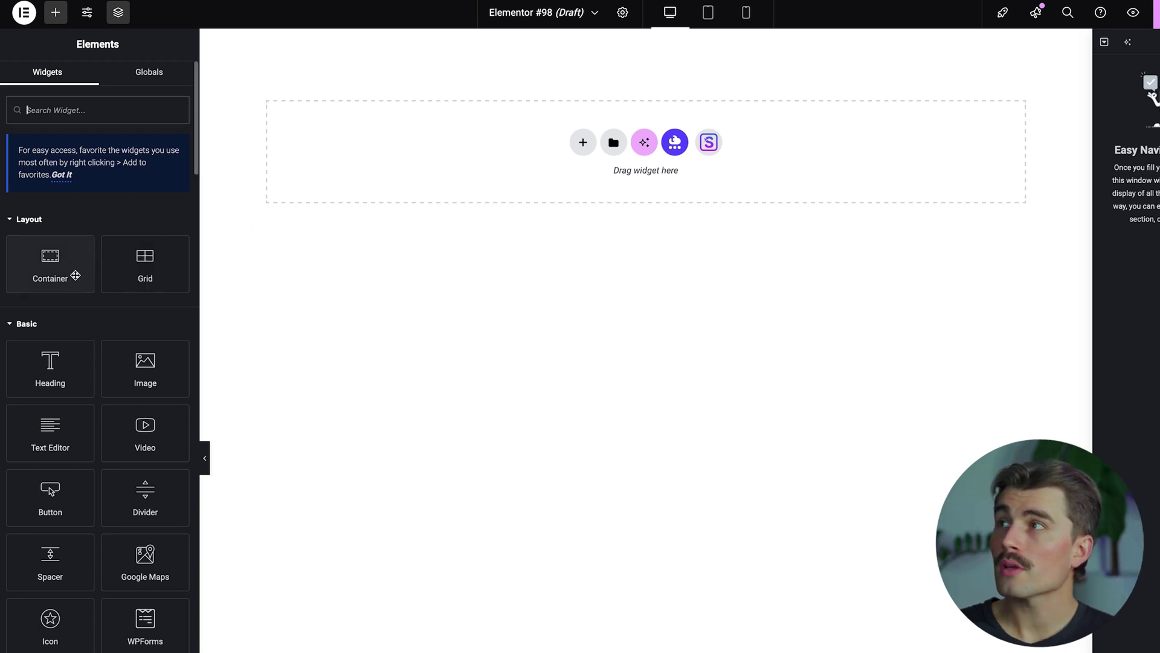
- Add a container to the empty page and set its boxed content width to 500 px
left_click_drag(65, 276, 580, 148)
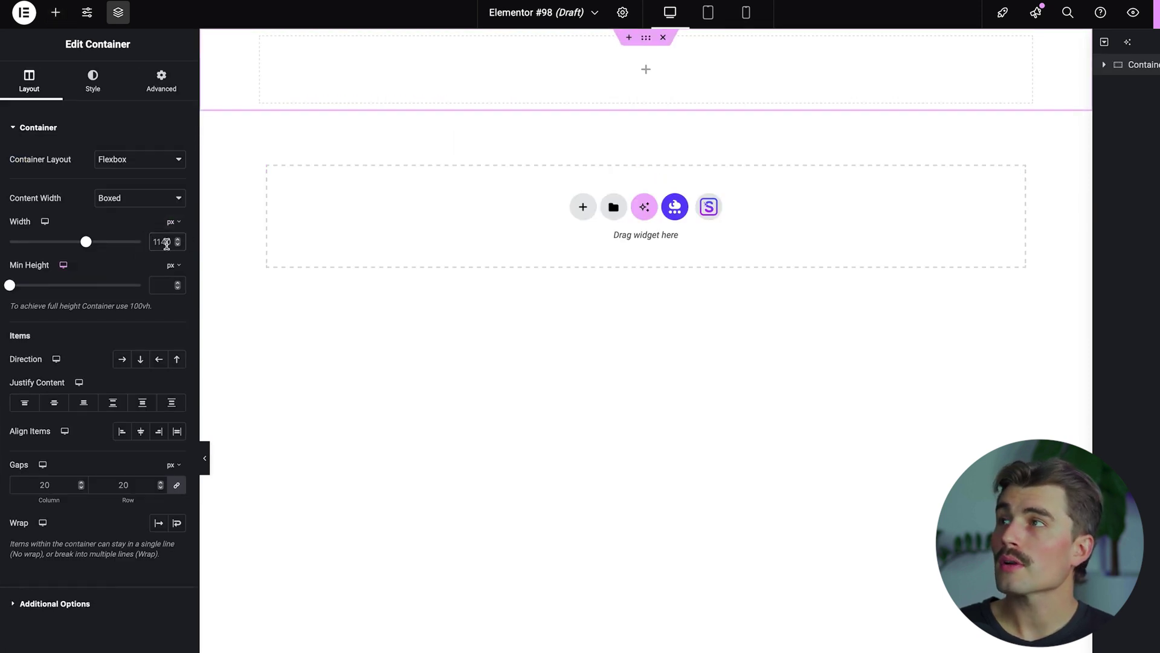
double_click(162, 241)
type("500")
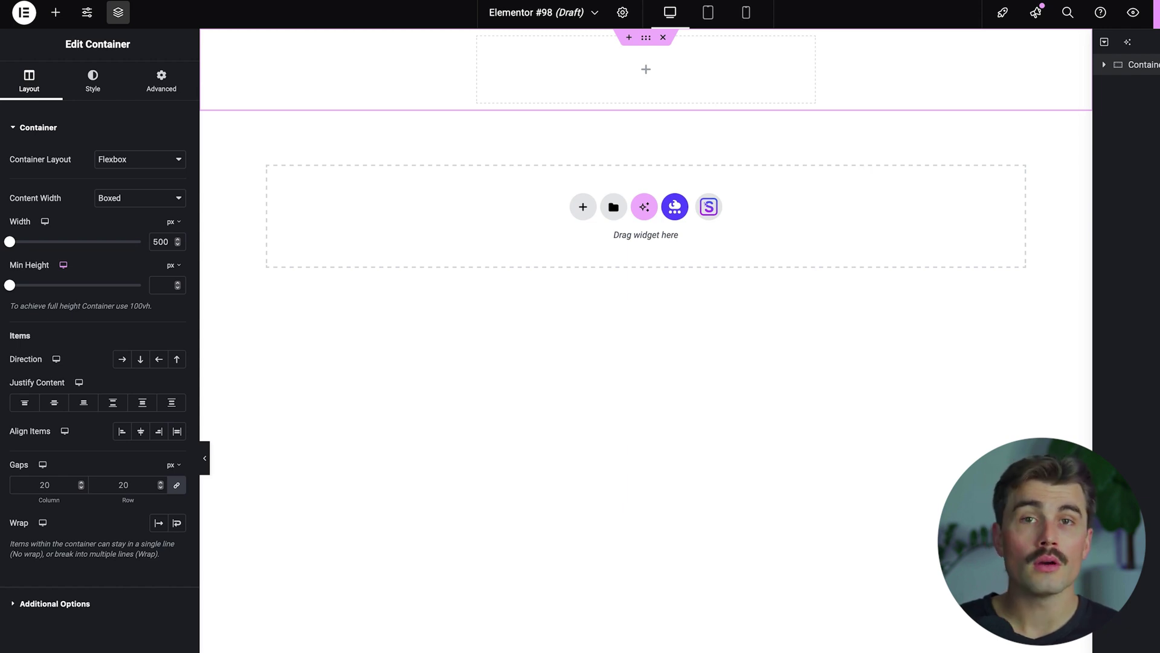
left_click(760, 475)
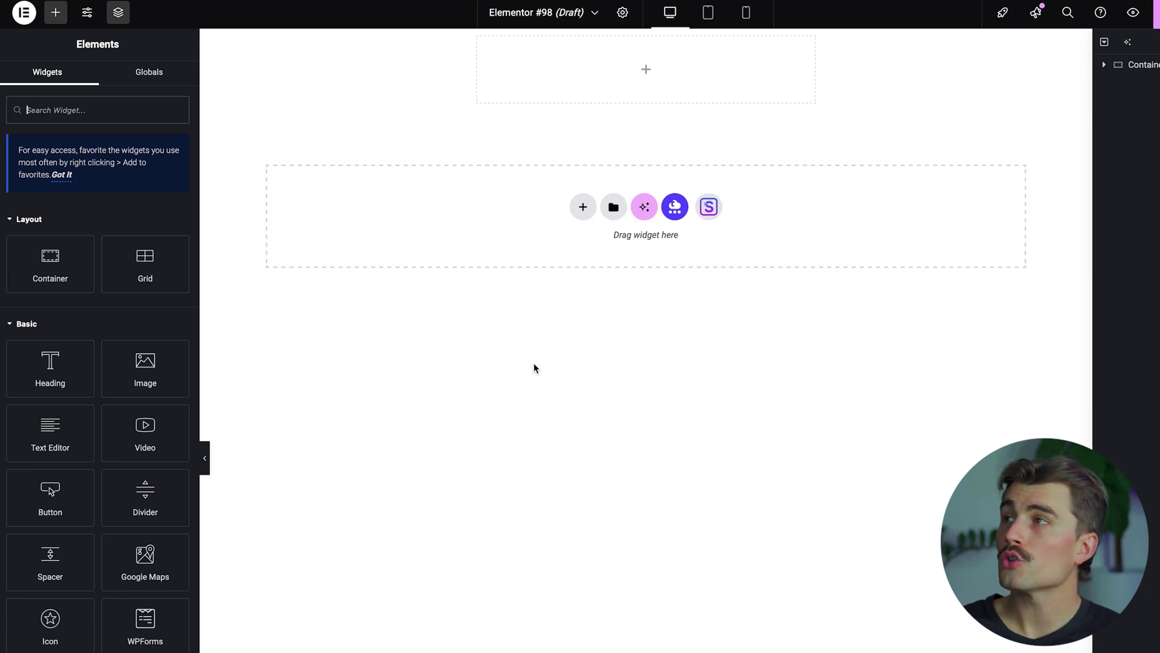
- Place an Image widget in the container and upload the circular portrait with the yellow background into it
left_click_drag(145, 370, 643, 87)
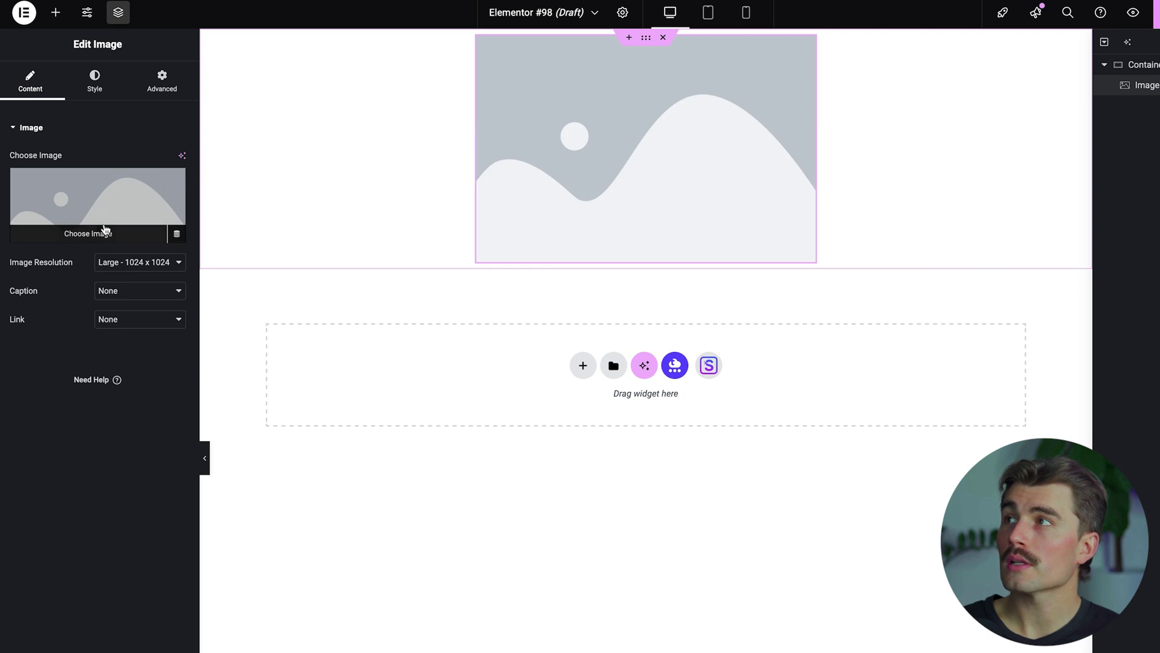
left_click(102, 233)
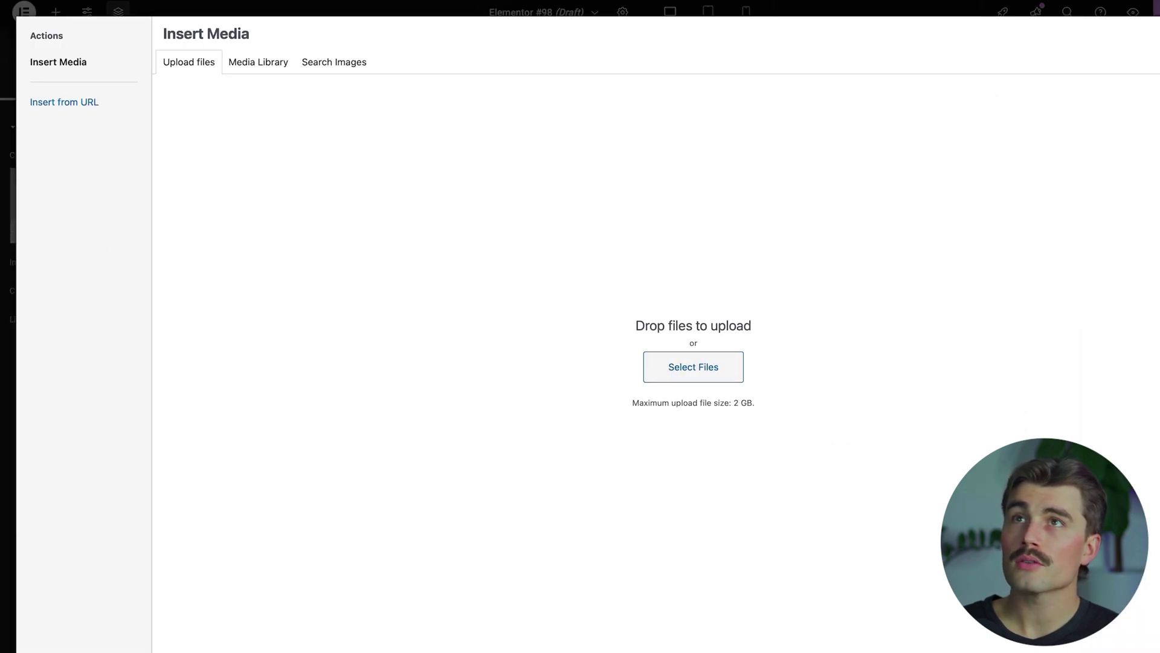
left_click_drag(967, 151, 701, 362)
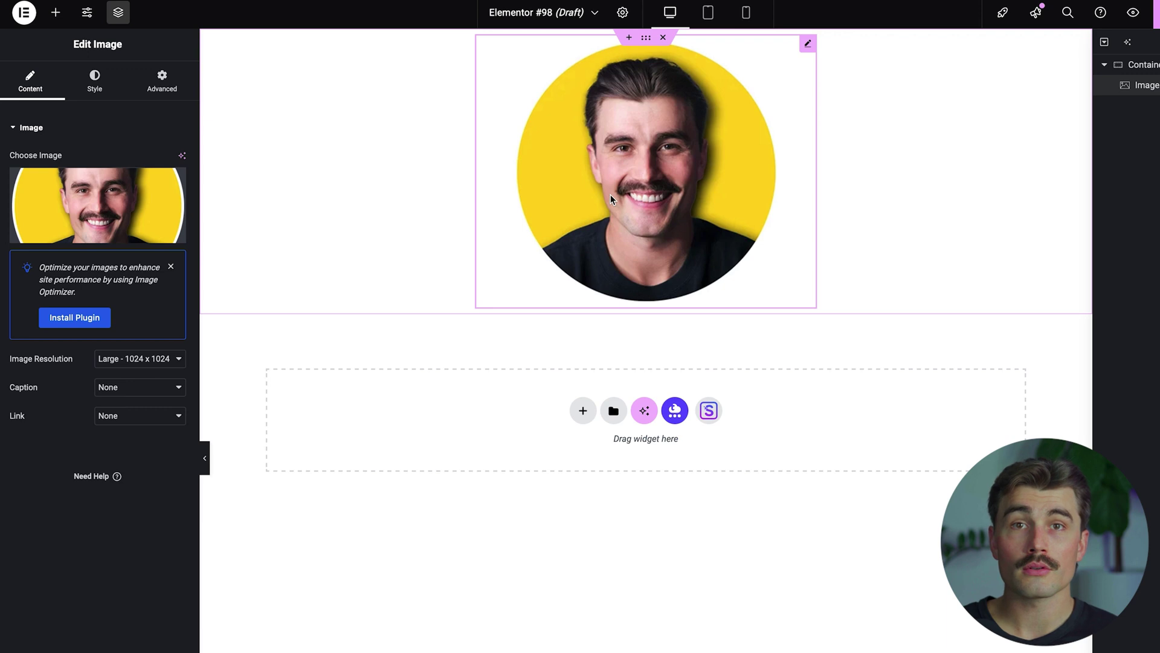
left_click(100, 234)
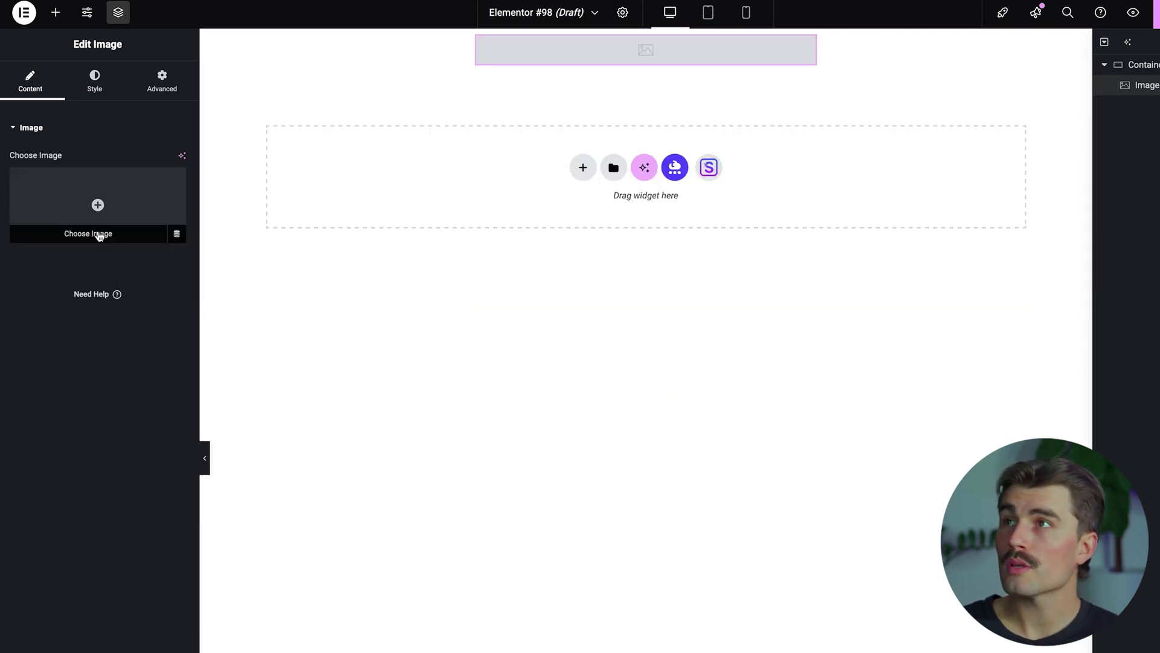
left_click(99, 235)
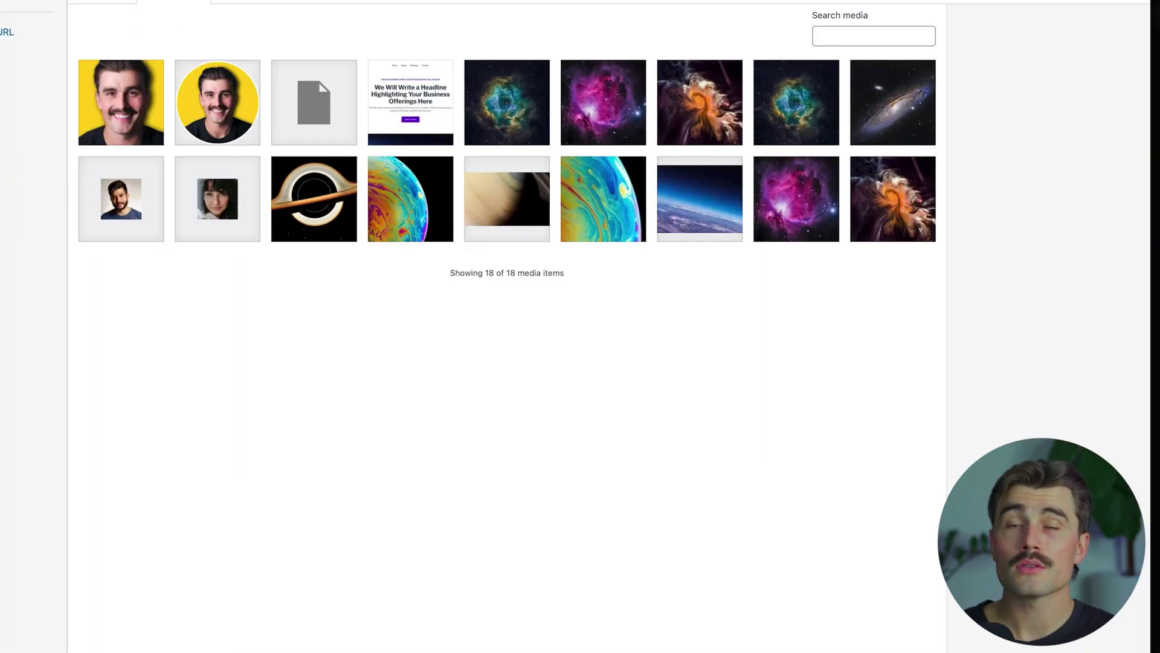
left_click_drag(121, 592, 638, 435)
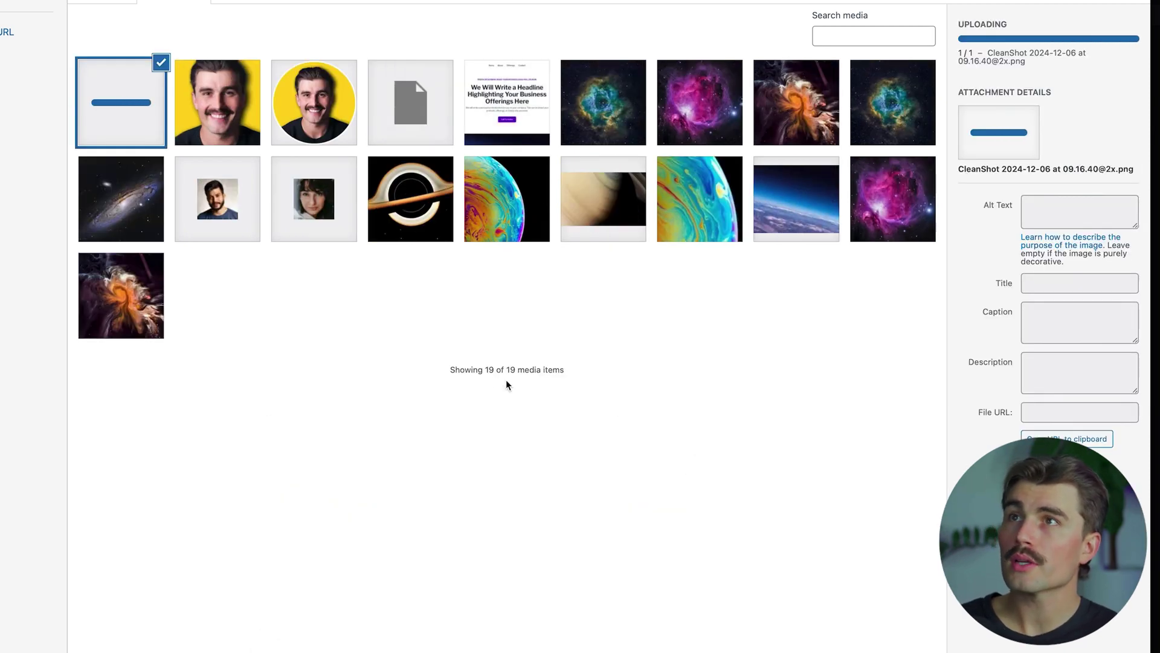
scroll(484, 378, "down", 3)
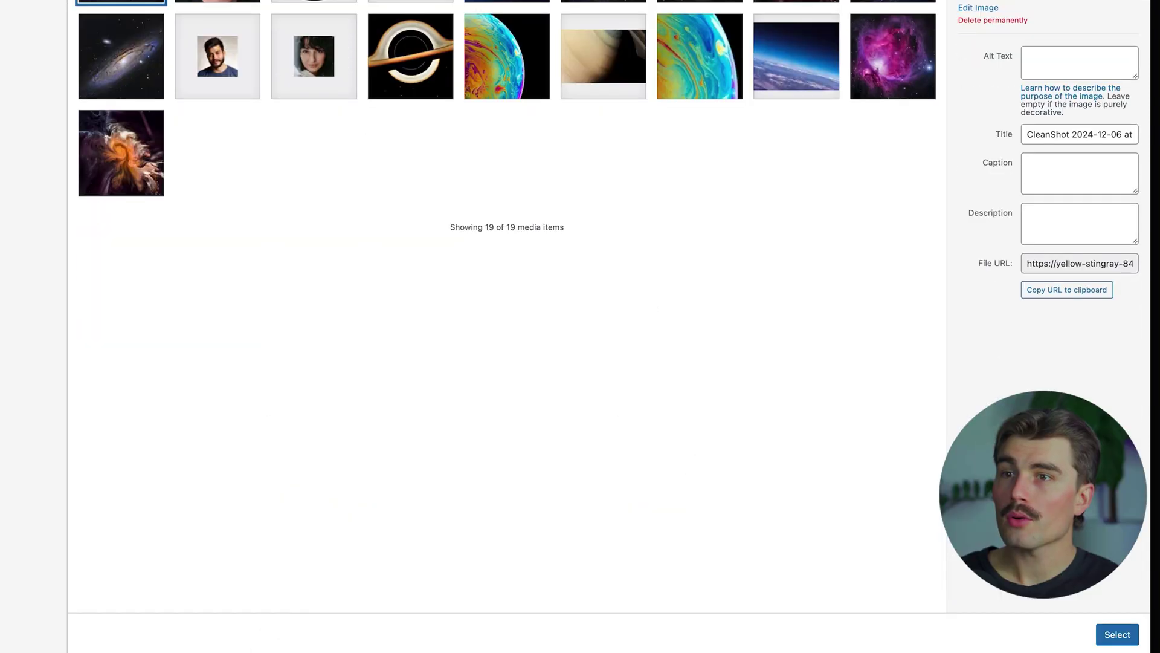
left_click(1111, 635)
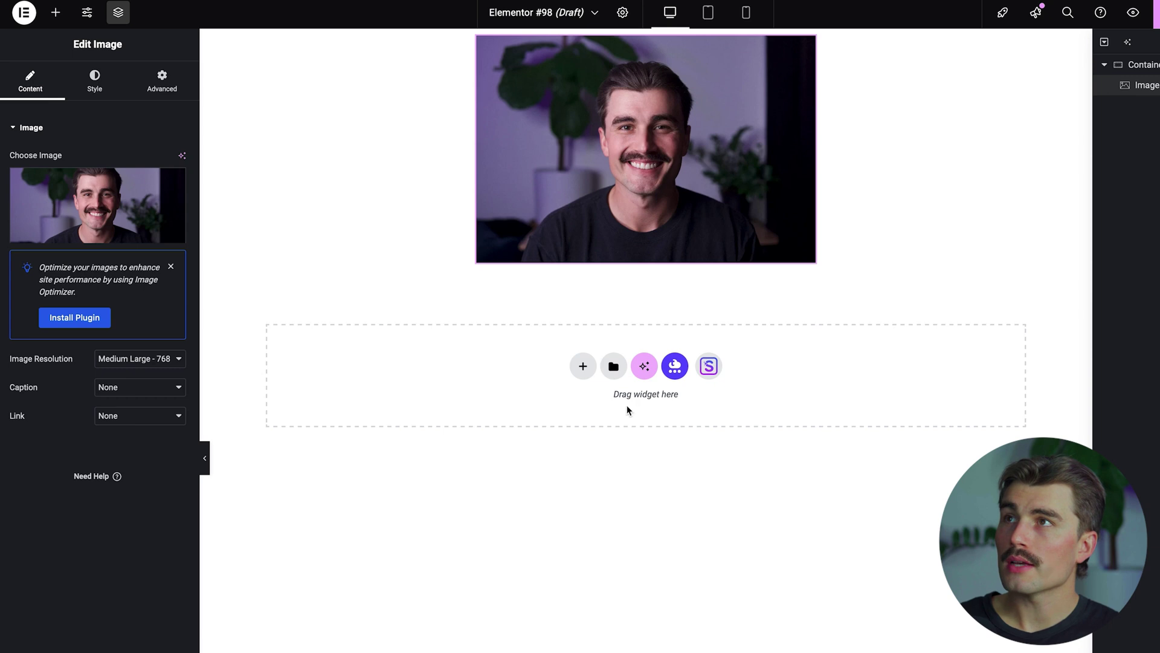
left_click(577, 576)
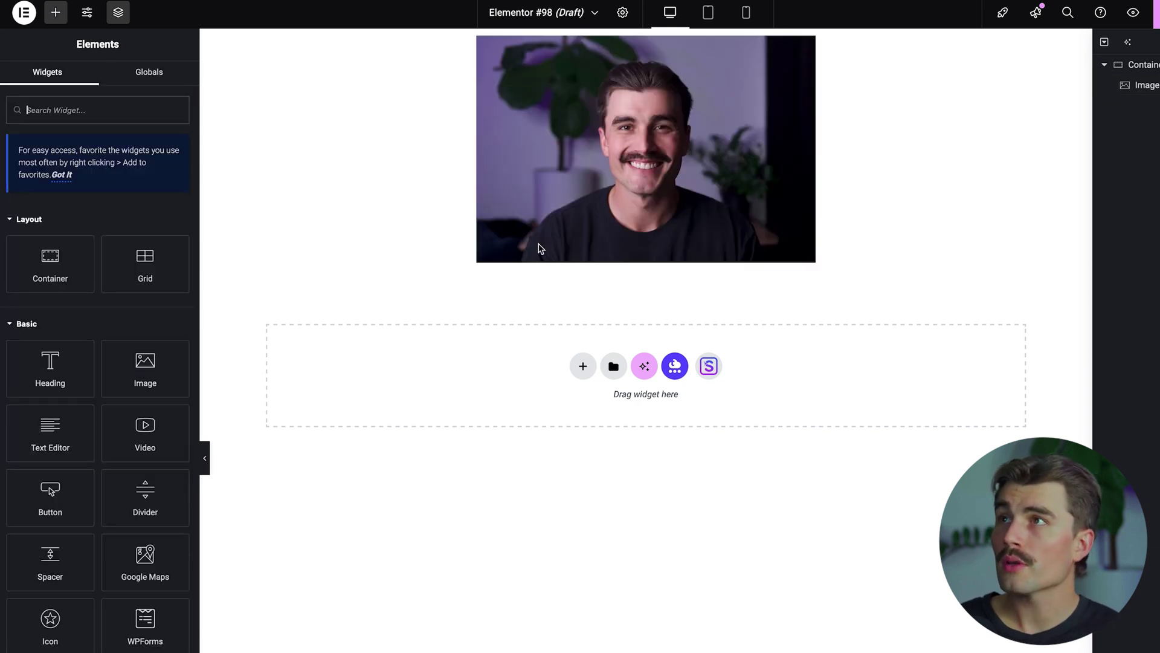
left_click(540, 248)
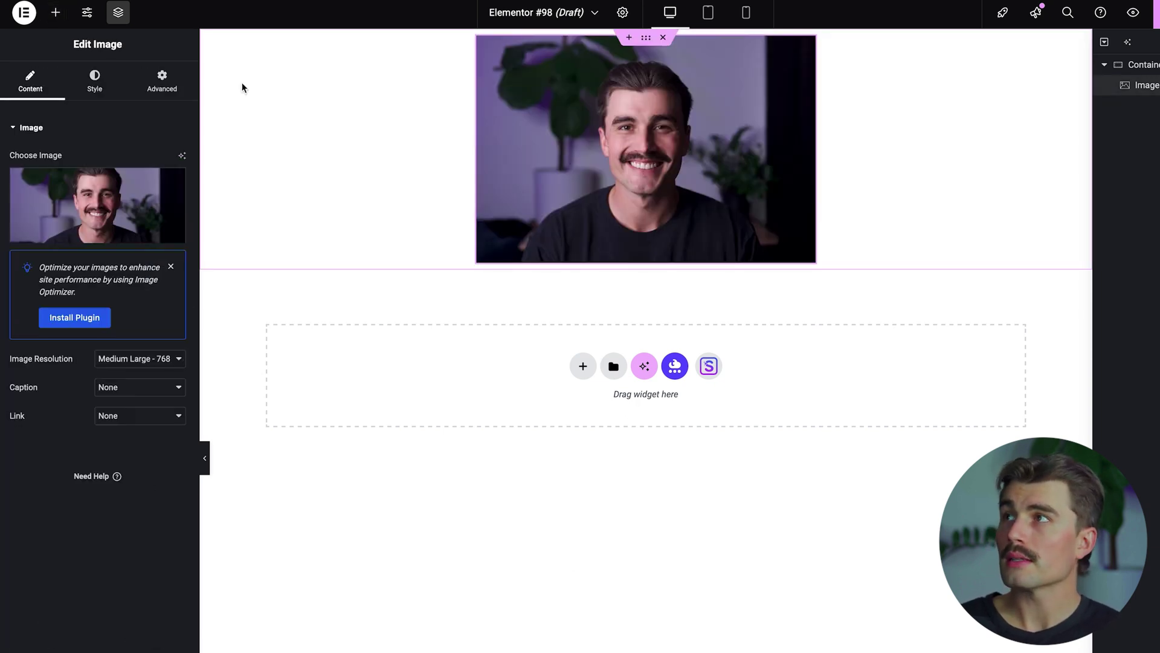
- Apply a circle-shaped mask to the portrait image and shrink it slightly so the full circle fits inside the image
left_click(162, 82)
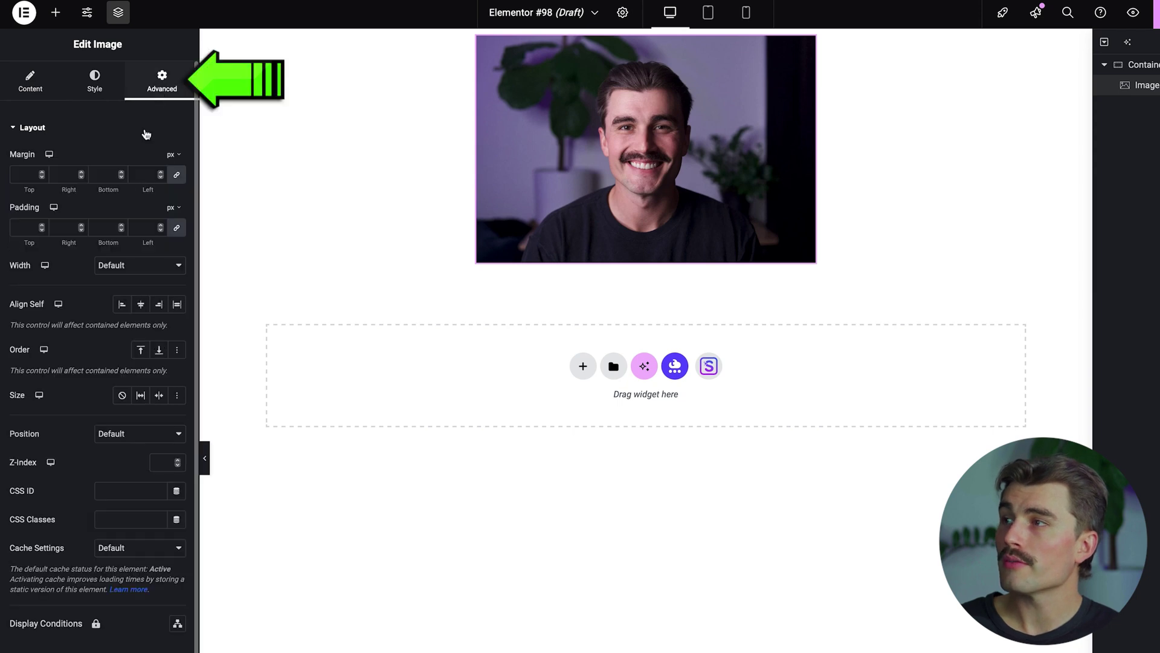
left_click(11, 129)
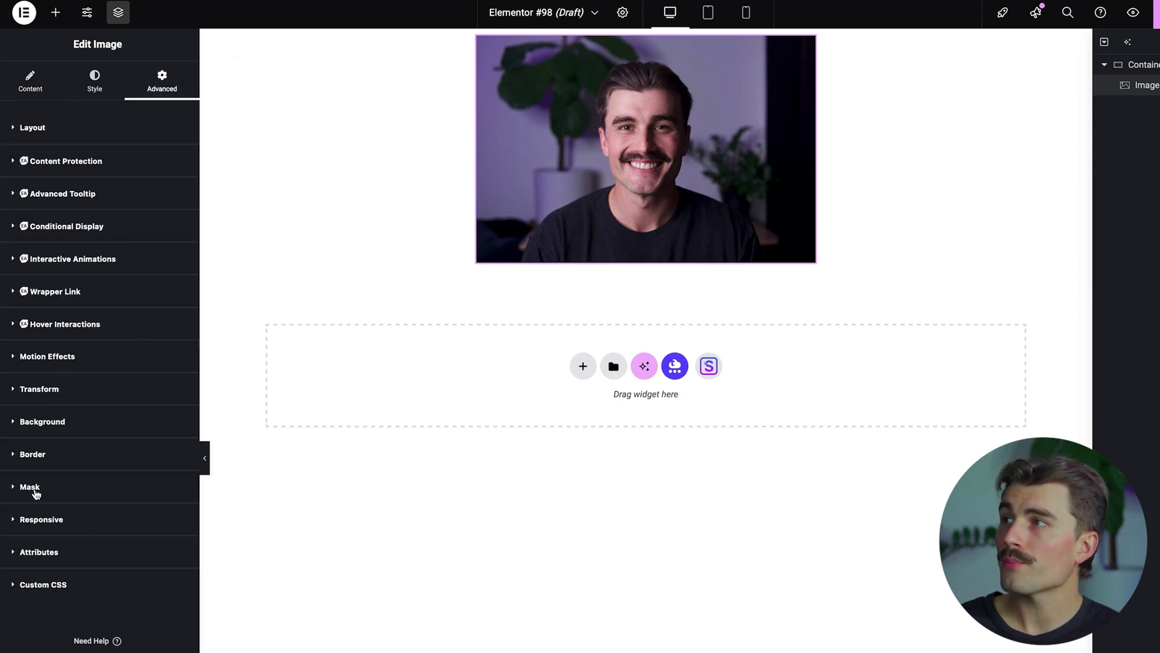
left_click(36, 494)
left_click(168, 518)
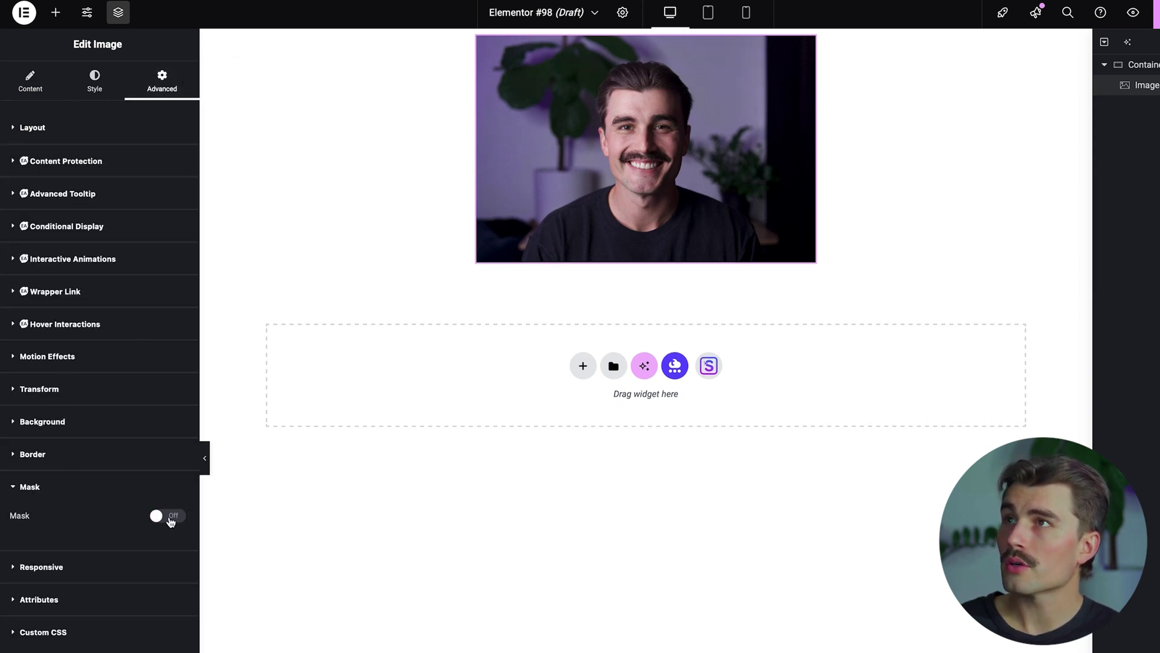
left_click(169, 516)
left_click(139, 542)
left_click(148, 538)
left_click_drag(75, 614, 50, 614)
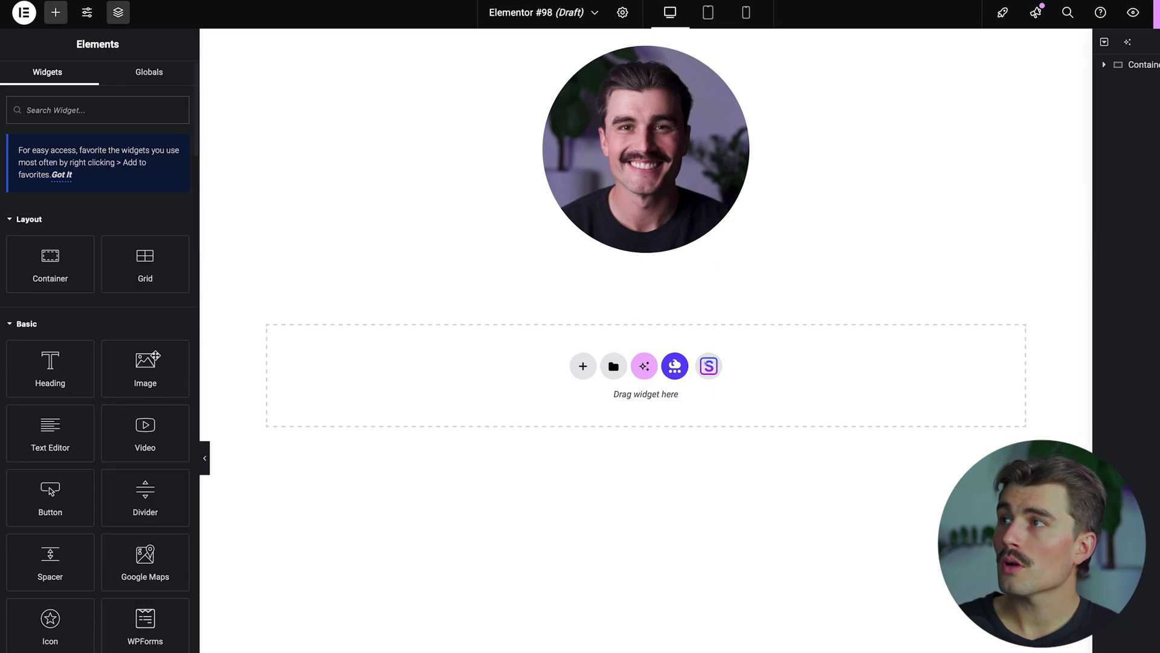
- Add a Button widget below the portrait and change its text to LINK #1
left_click_drag(60, 495, 668, 239)
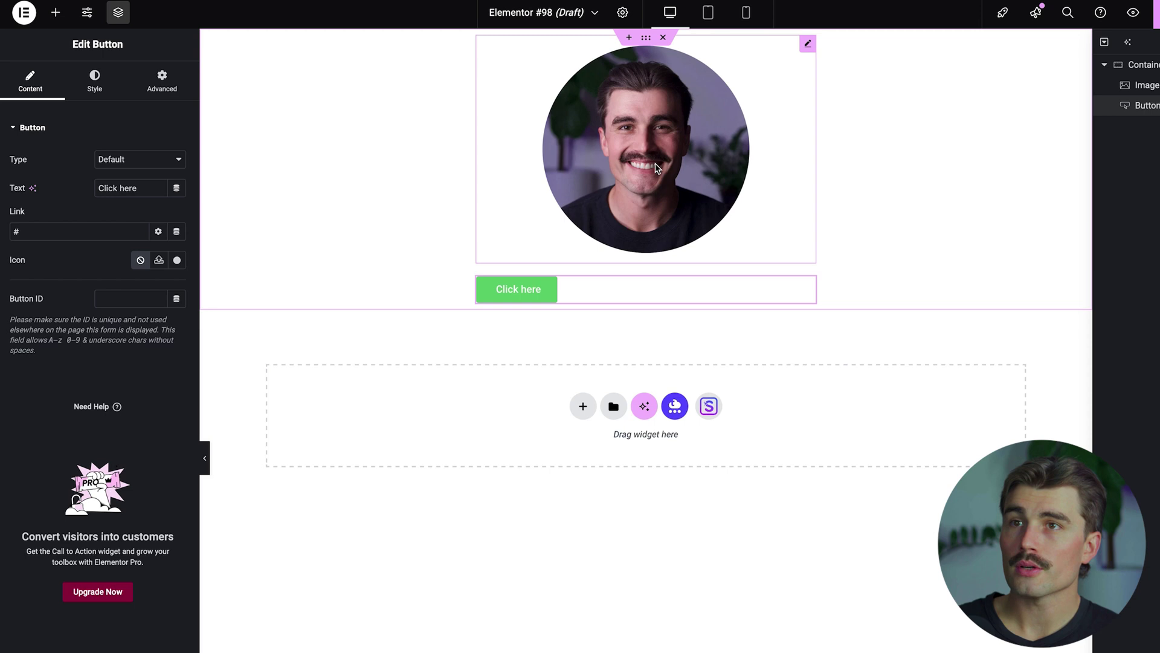
triple_click(521, 290)
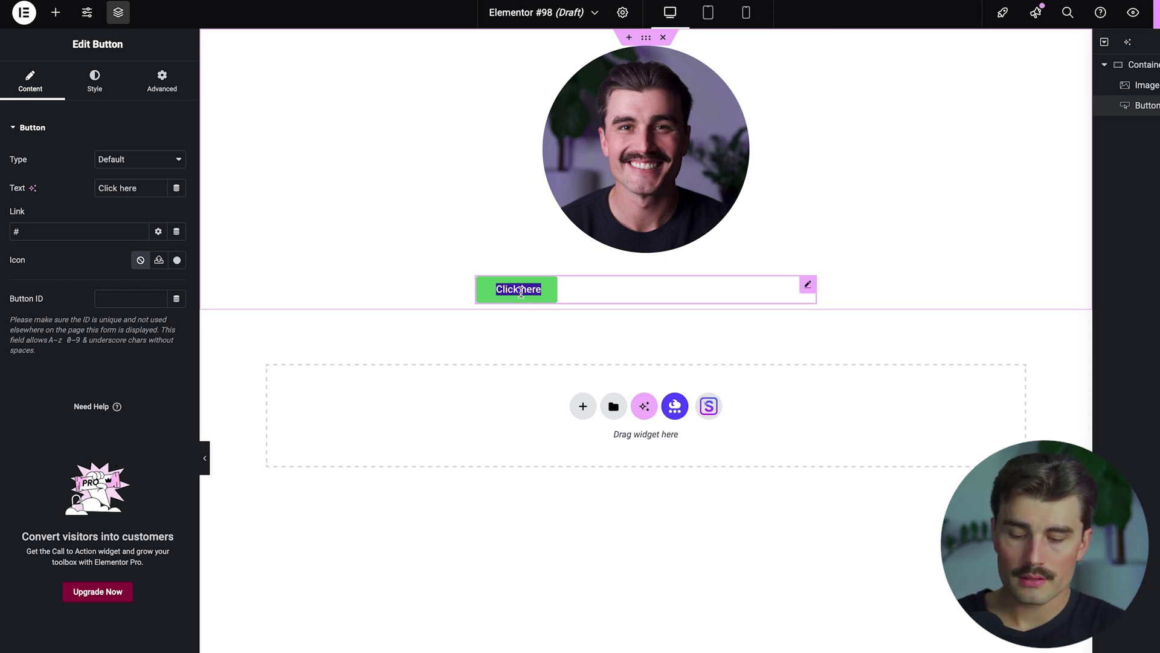
type("LINK #1")
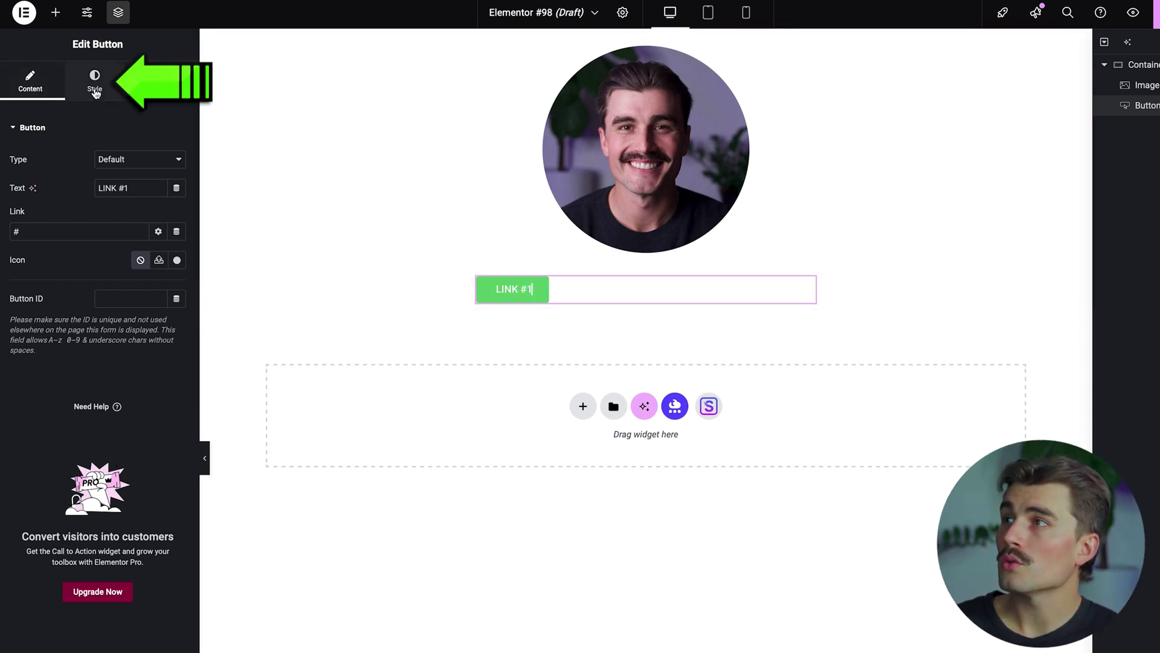
- Center the LINK #1 button and set its typography size to 24 px, keeping the Roboto family
left_click(95, 85)
left_click(142, 160)
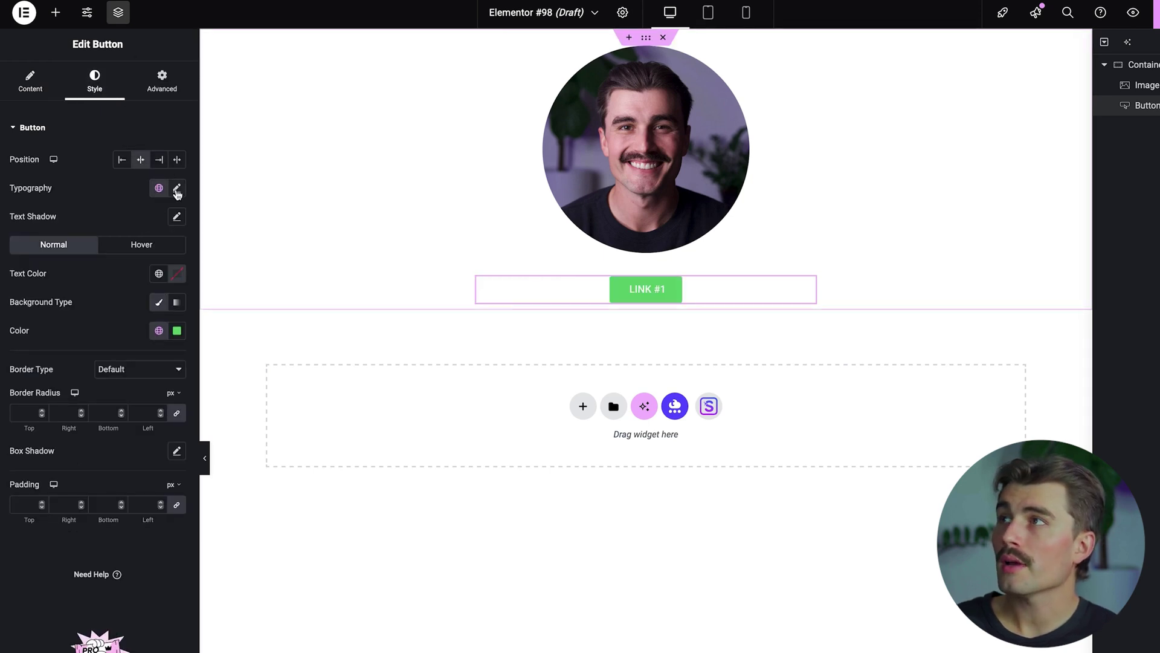
left_click(177, 189)
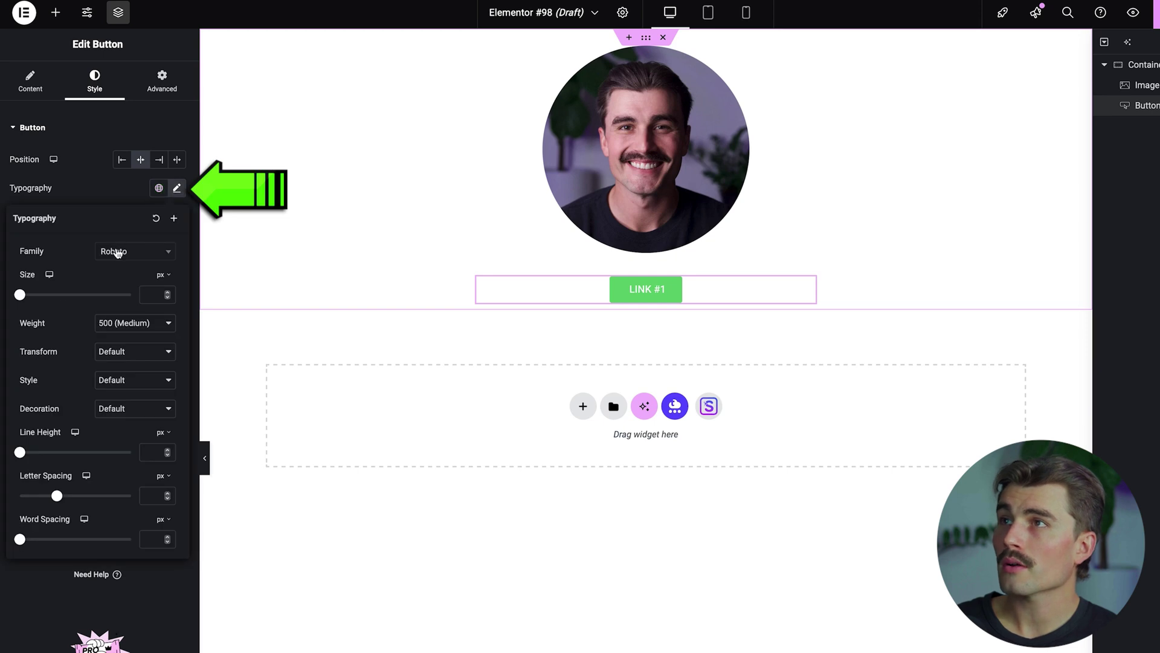
left_click(168, 253)
left_click(103, 252)
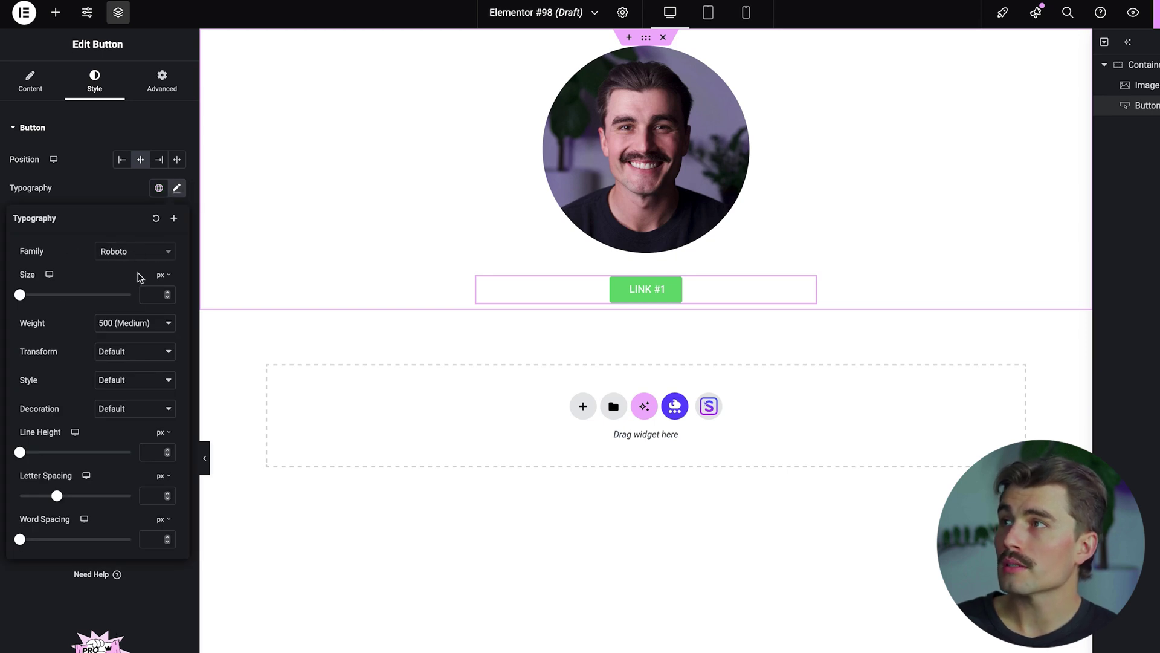
left_click_drag(23, 294, 51, 297)
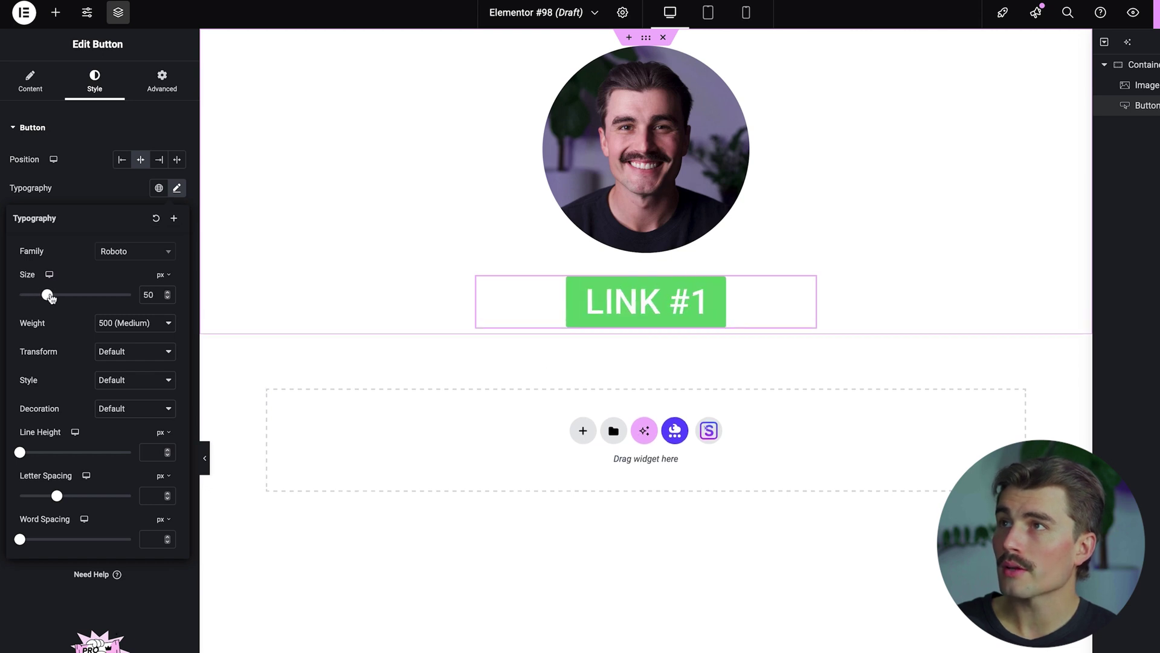
double_click(148, 295)
key("BackSpace")
type("24")
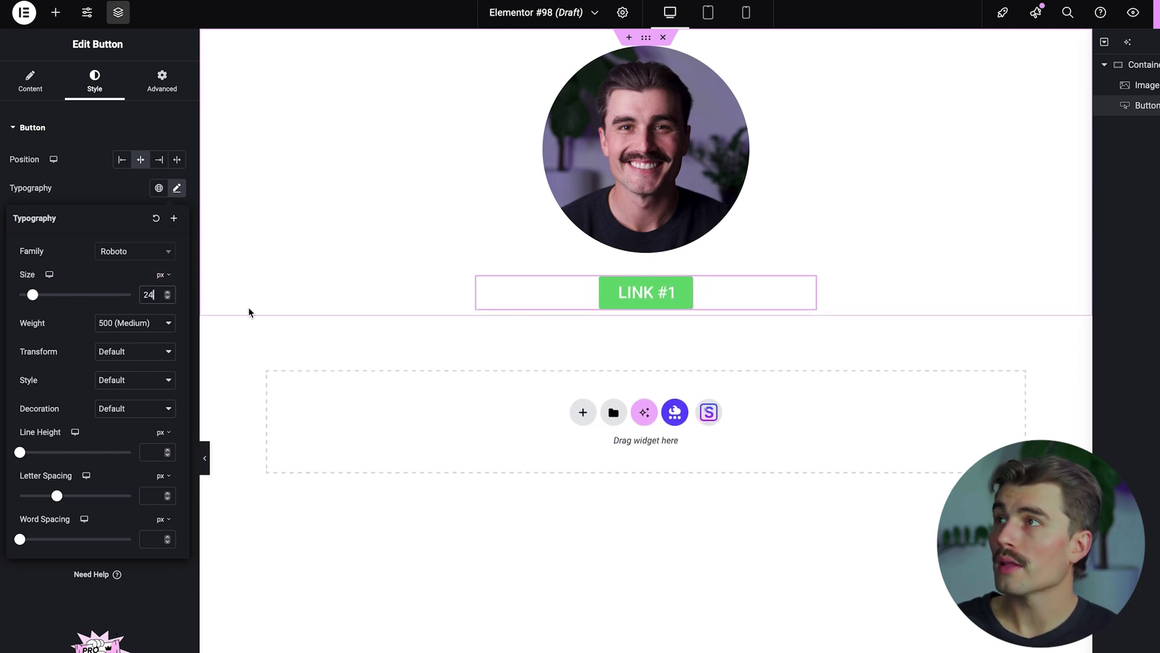
left_click(290, 280)
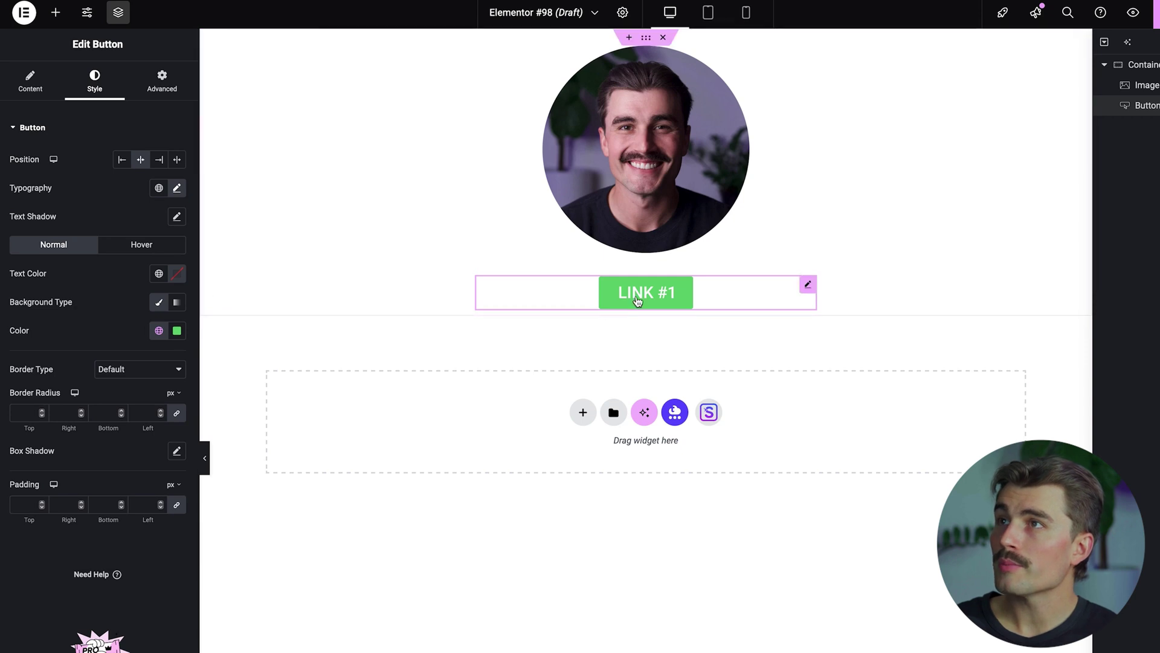
- Set the LINK #1 button's background color to #000701
left_click(177, 331)
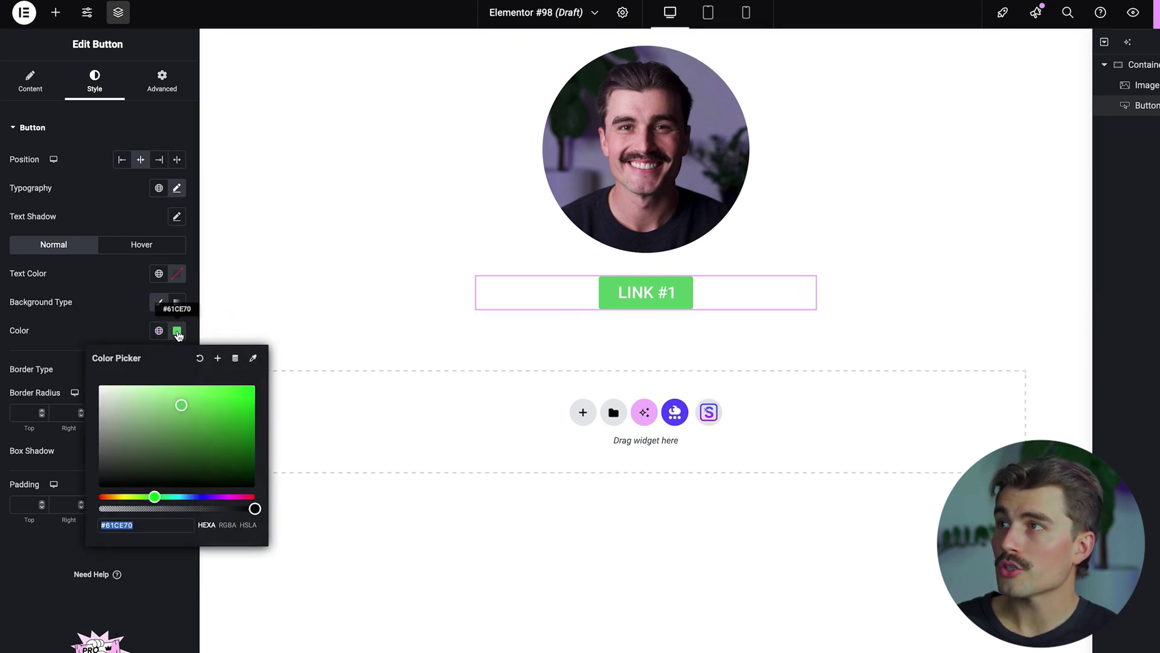
type("#000701")
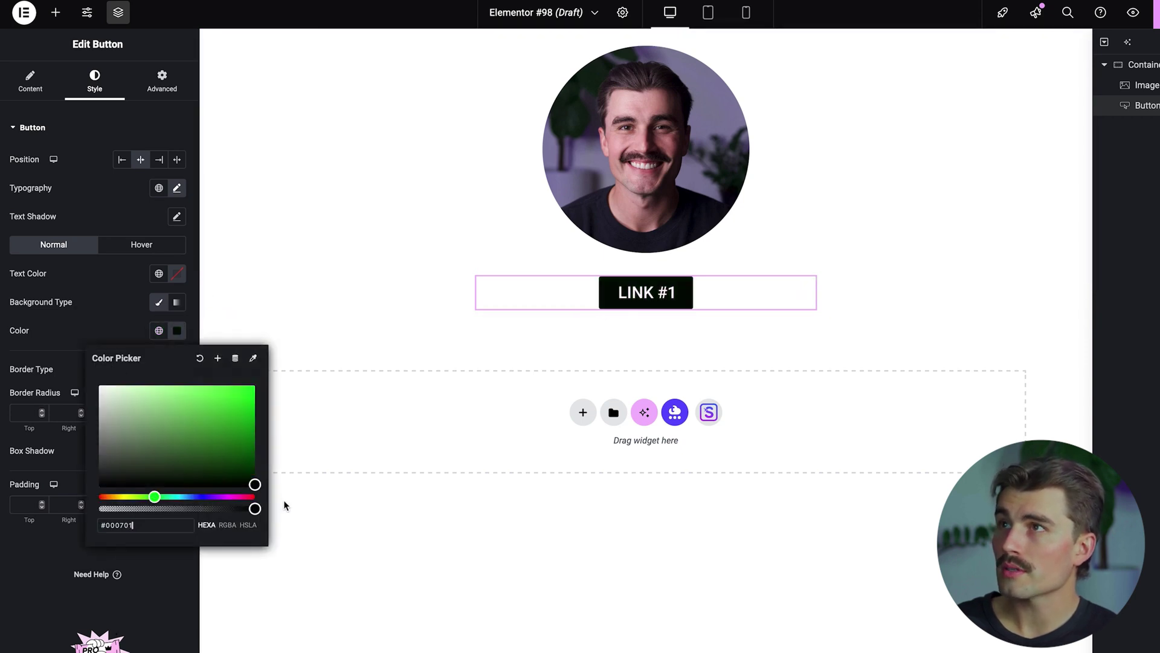
left_click(253, 358)
left_click(315, 499)
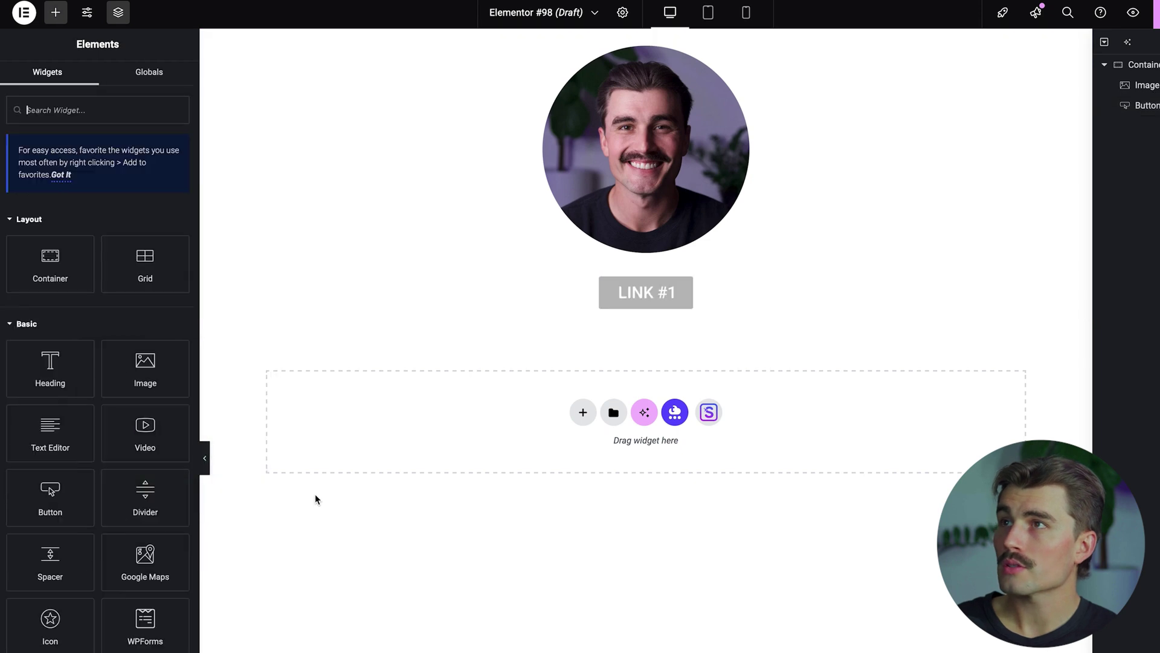
- Stretch the LINK #1 button across the full width of its container
left_click(622, 299)
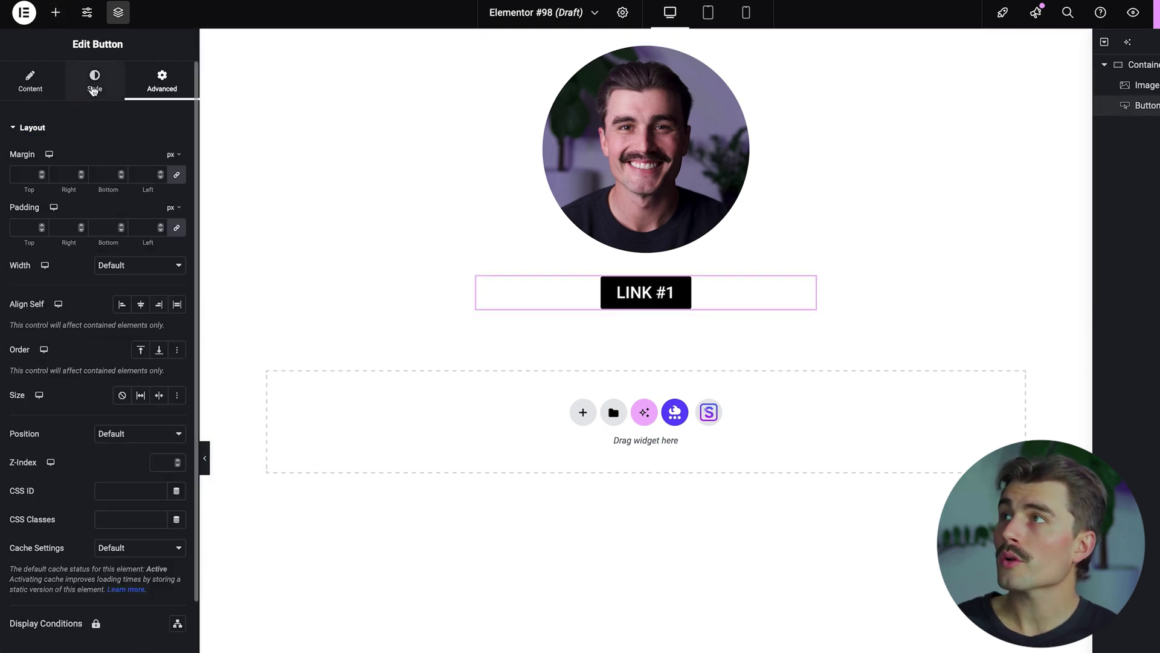
left_click(94, 90)
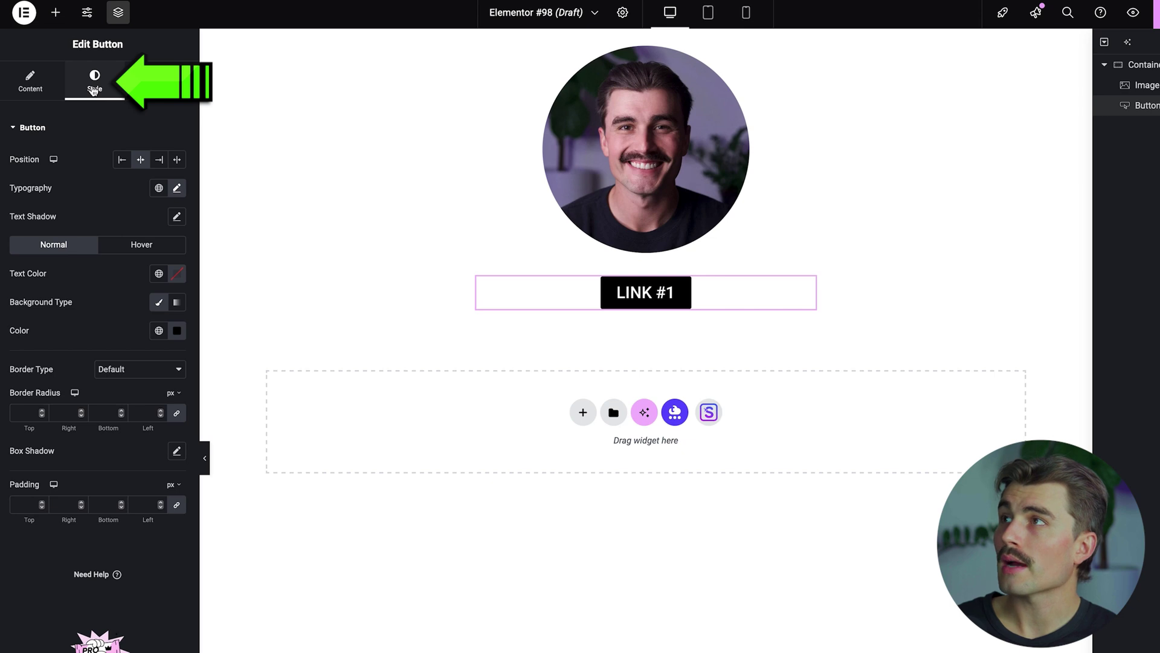
left_click(177, 160)
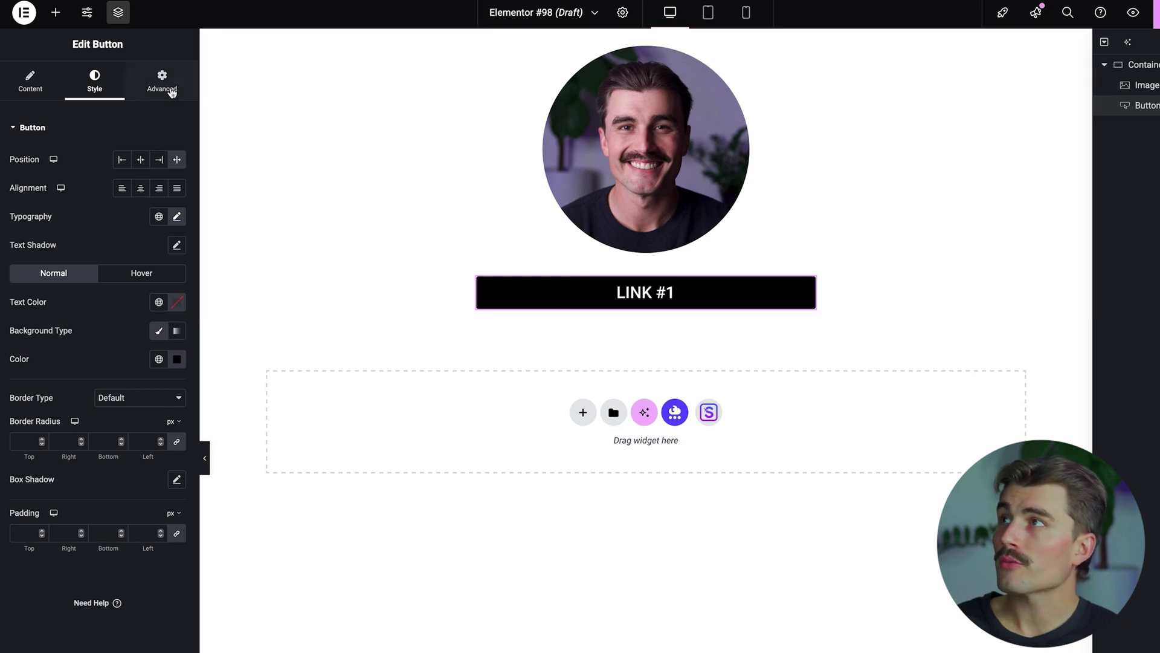
- Set the button's padding to 5 px at the top and bottom and 0 px on the left and right
left_click(168, 89)
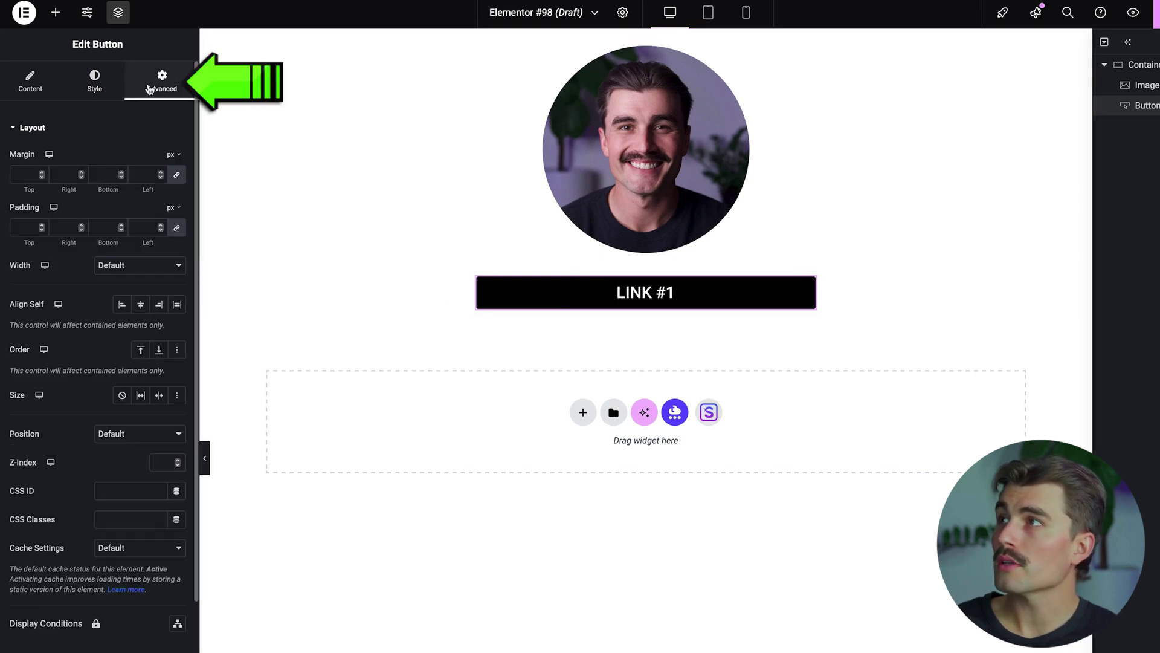
left_click(22, 227)
type("0")
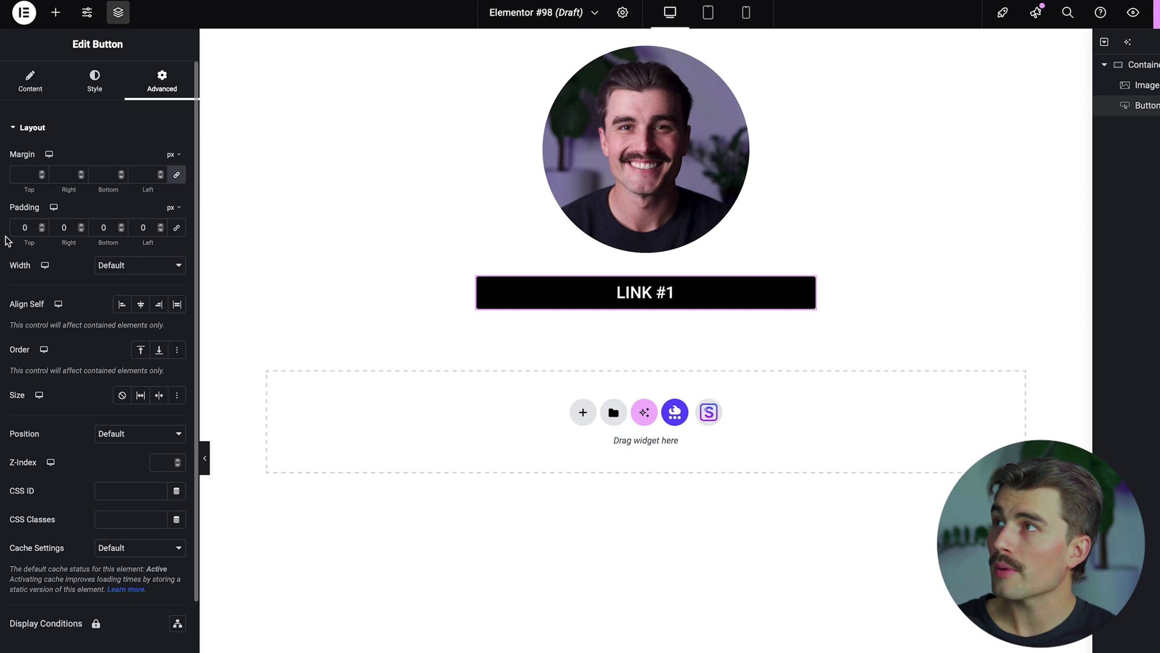
double_click(23, 227)
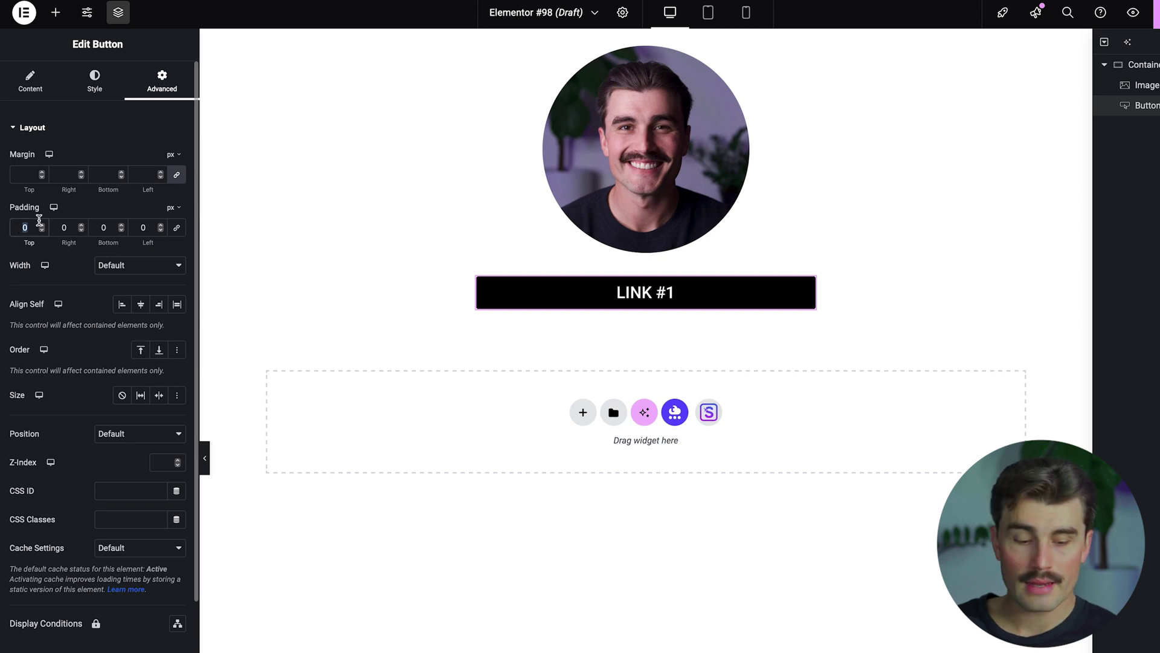
type("5")
key("Tab")
key("Tab")
key("Tab")
double_click(104, 227)
type("5")
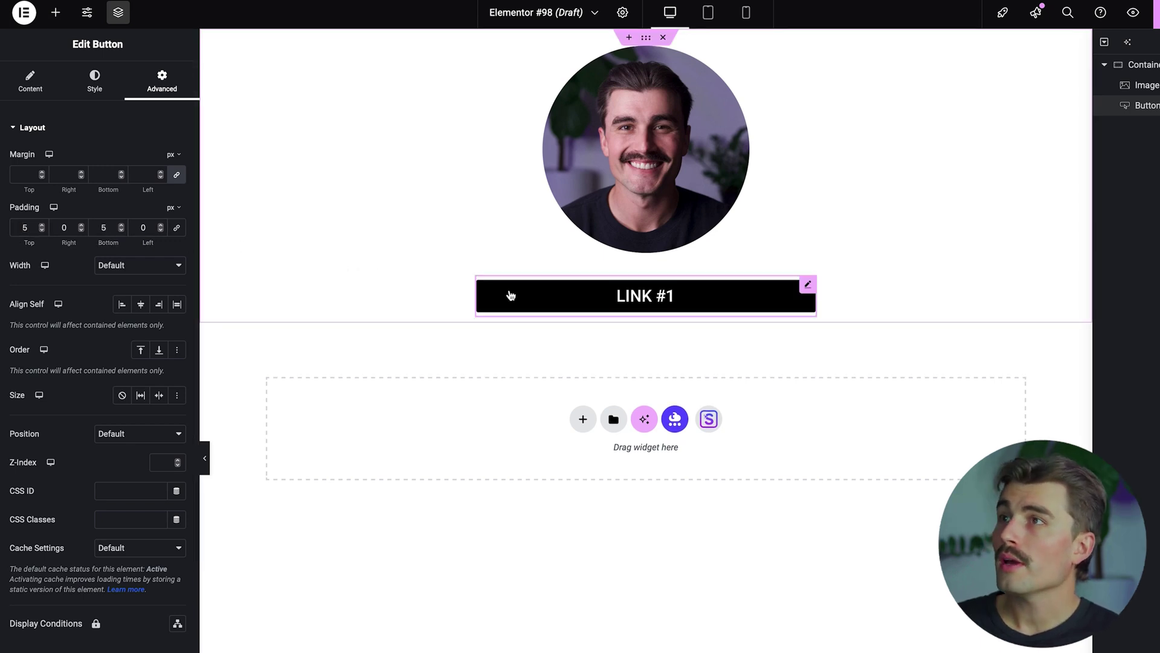
- Clear the placeholder # from the LINK #1 button's link so that it is empty
left_click(31, 82)
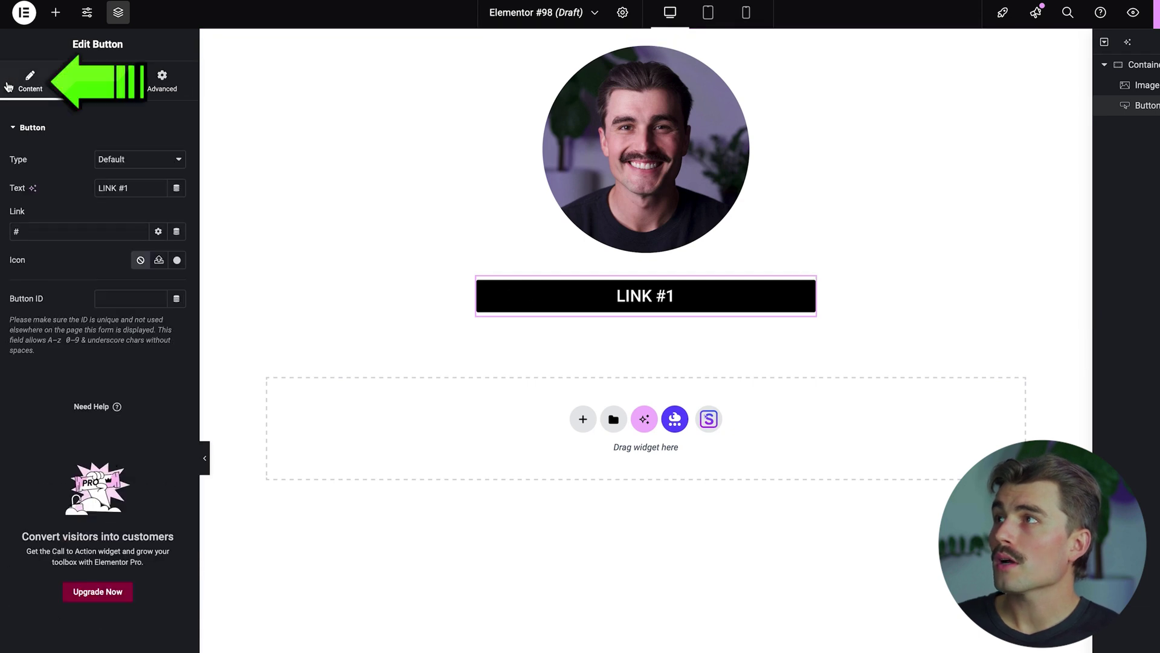
double_click(78, 229)
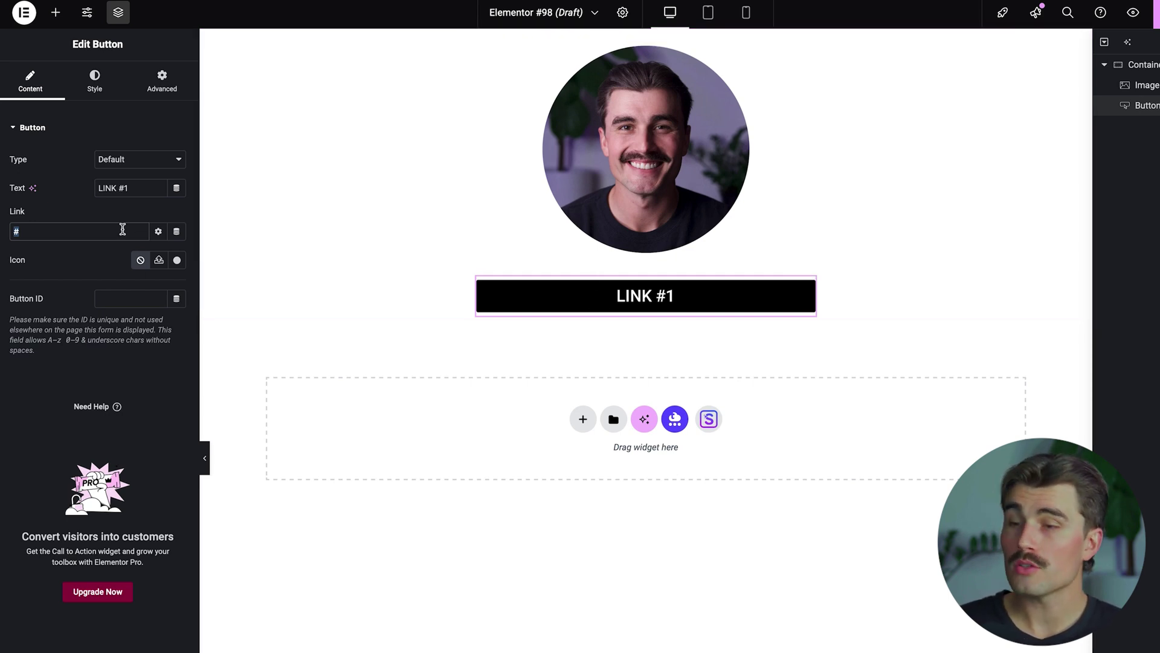
key("BackSpace")
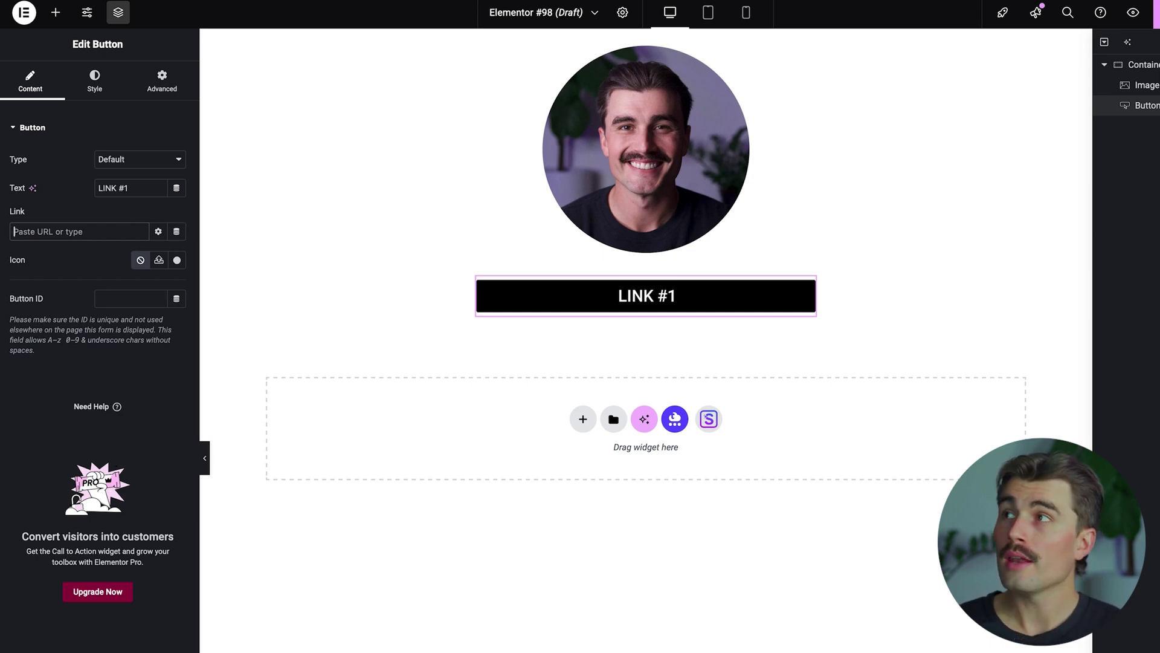
type("H")
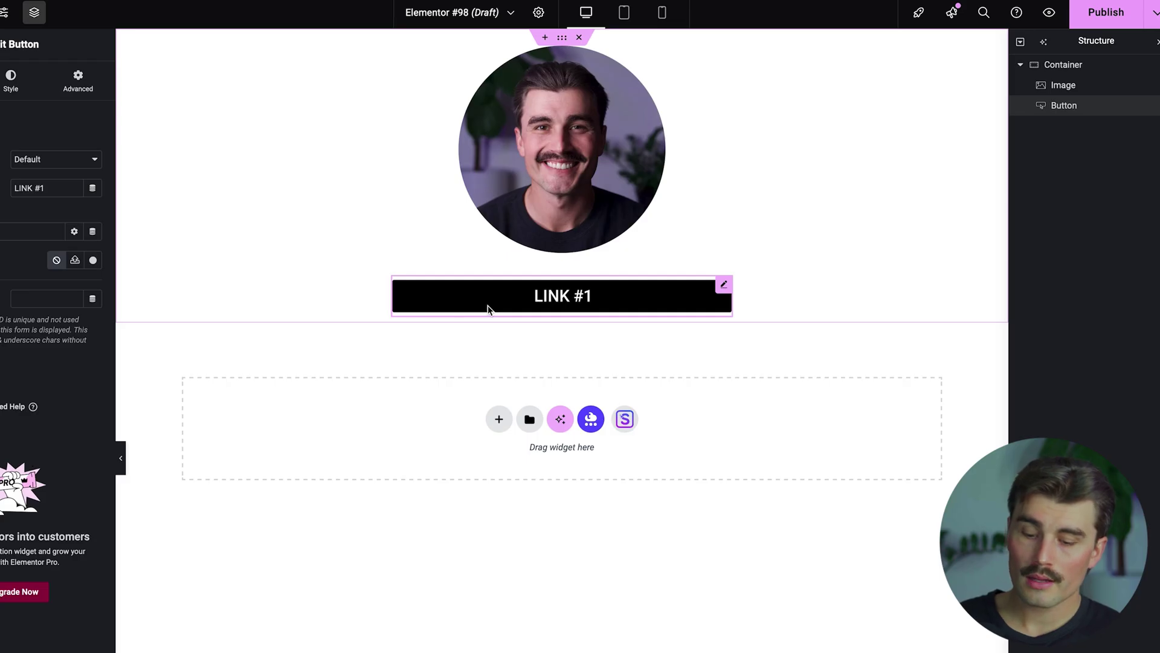
- Duplicate the LINK #1 button three times beneath the original
key("ctrl+d")
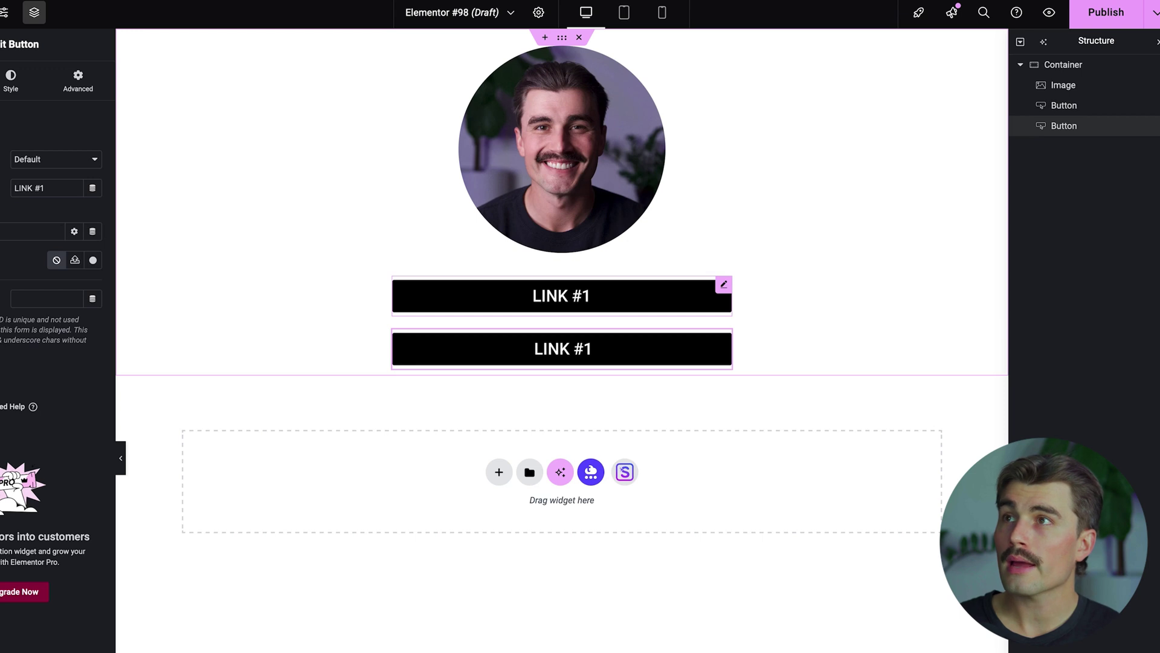
key("ctrl+d")
key("ctrl+d")
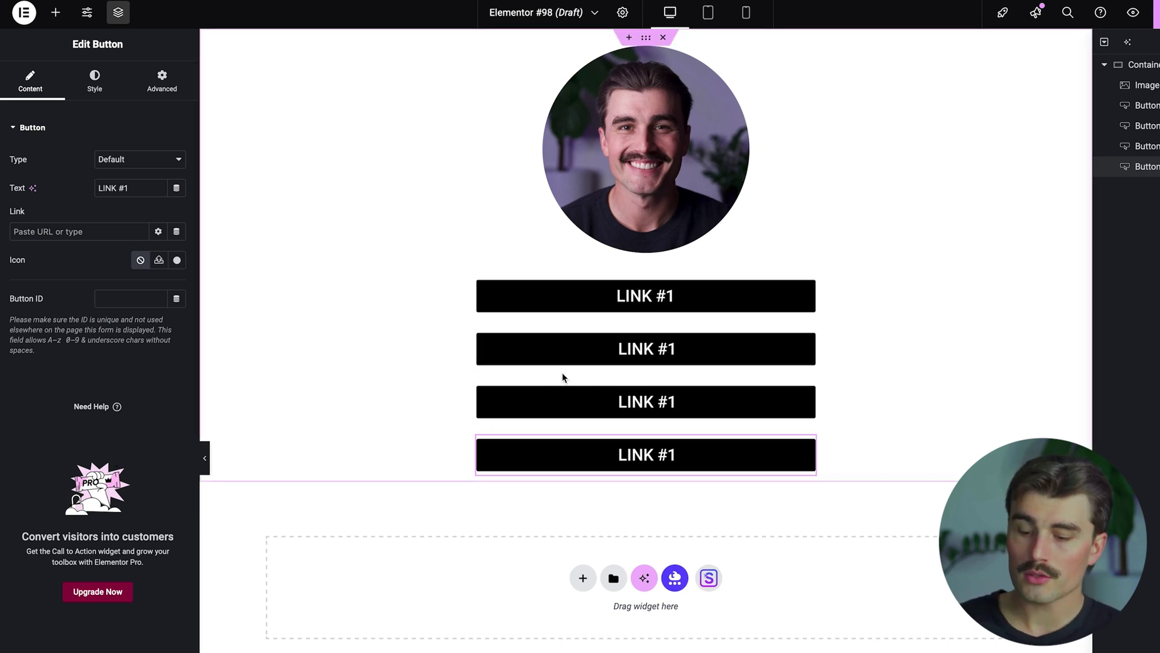
- Delete the three duplicate buttons, keeping only the original LINK #1 button
key("Delete")
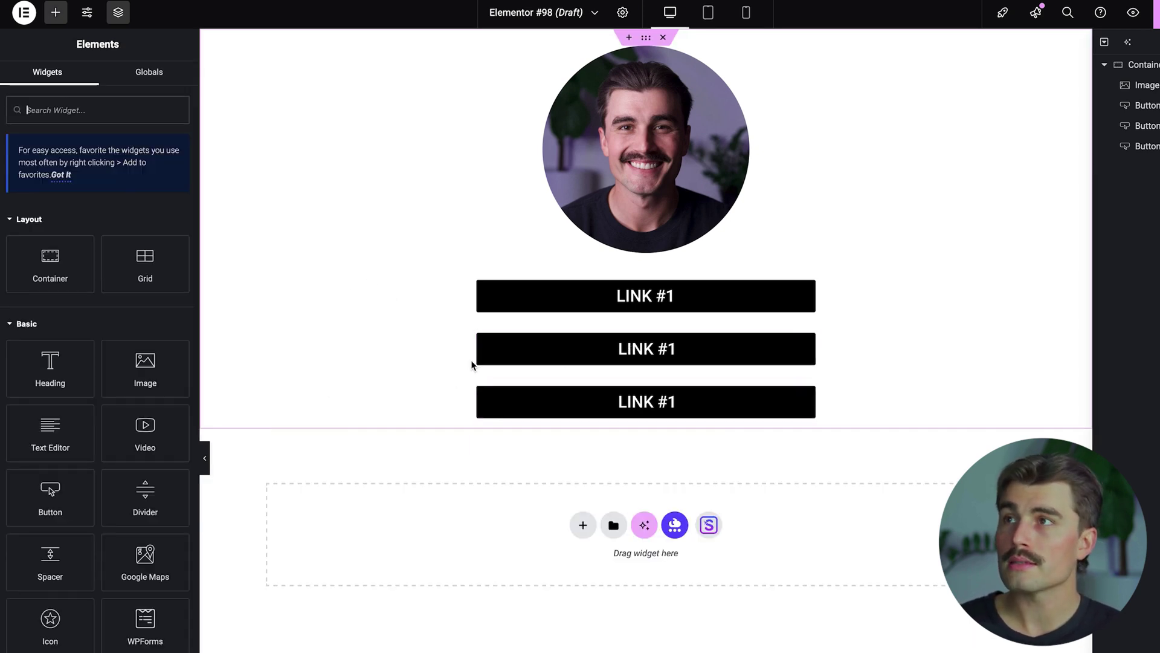
left_click(589, 395)
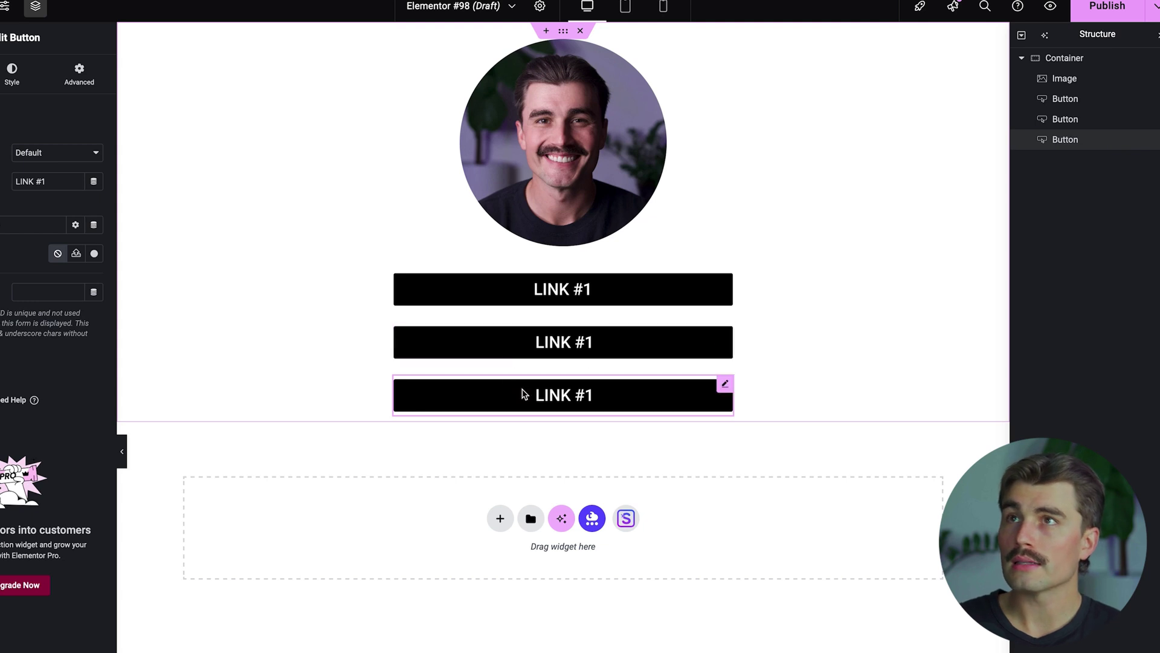
left_click(1066, 372)
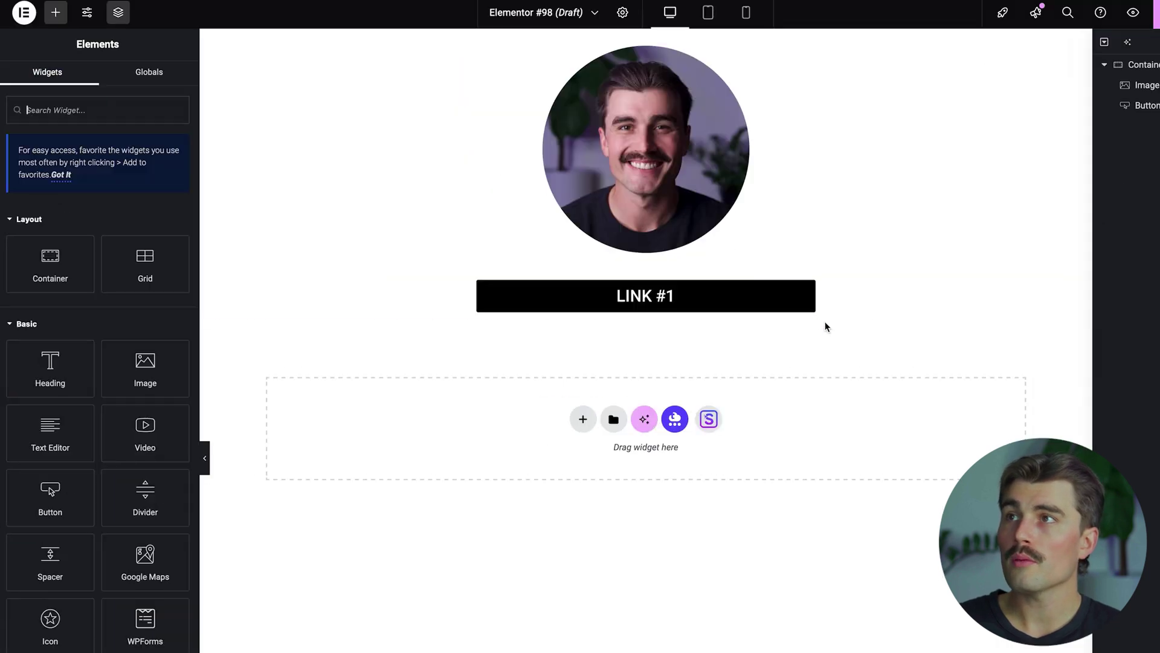
- Set the LINK #1 button's top and bottom padding to 2 px
left_click(680, 288)
left_click(162, 82)
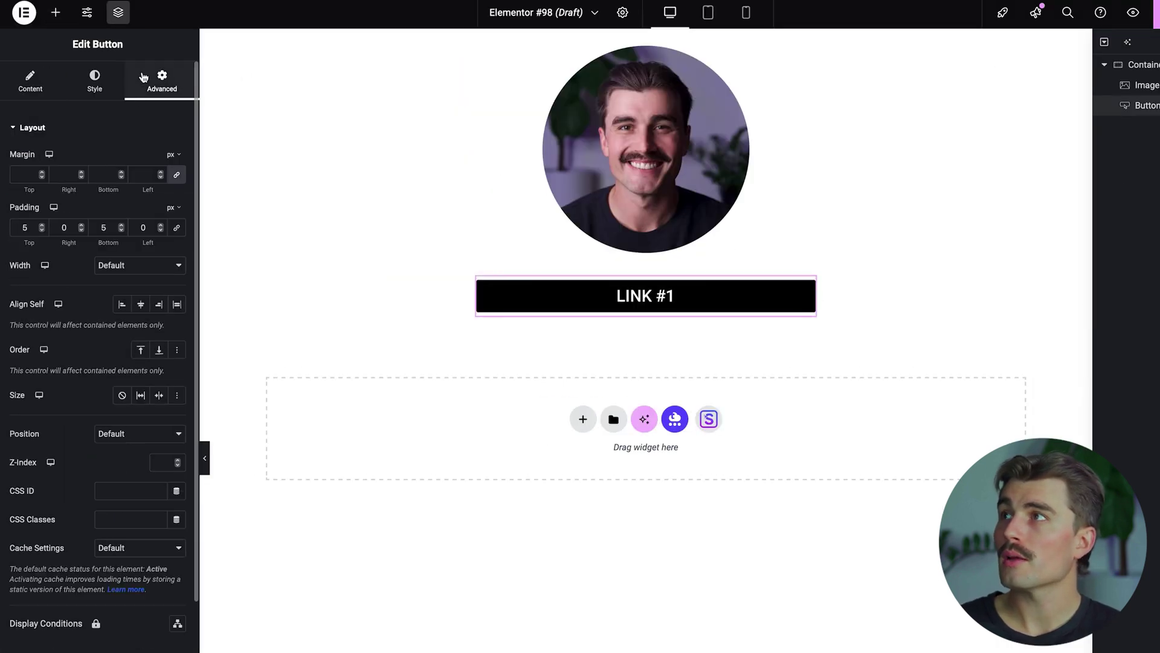
double_click(32, 227)
type("0")
double_click(106, 228)
type("02")
left_click(22, 228)
type("2")
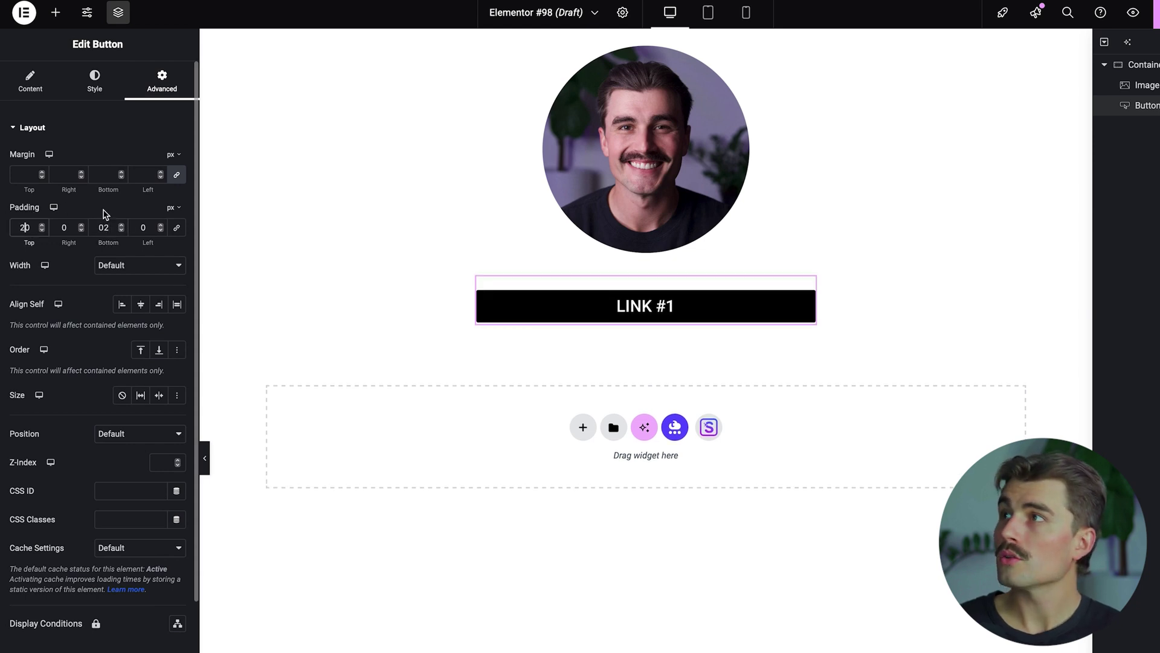
key("Delete")
- Duplicate the restyled LINK #1 button three times to make a stack of four buttons
key("ctrl+d")
key("ctrl+d")
key("ctrl+d")
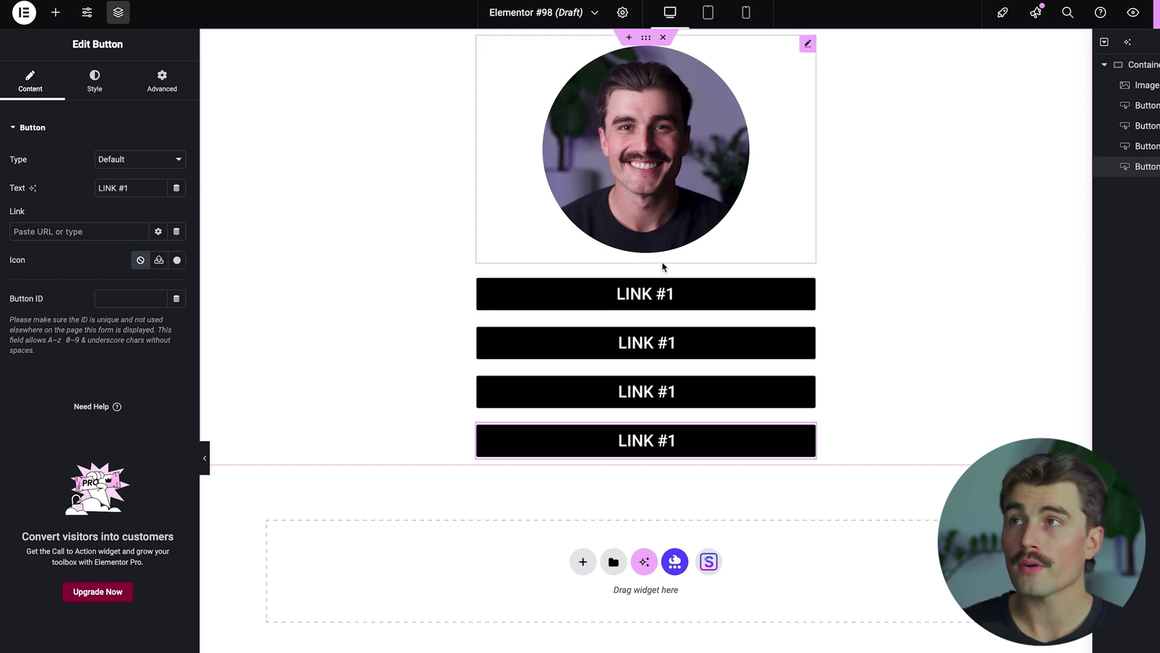
- Insert a Grid between the portrait and the first link button, with three columns and 1 row
left_click(59, 18)
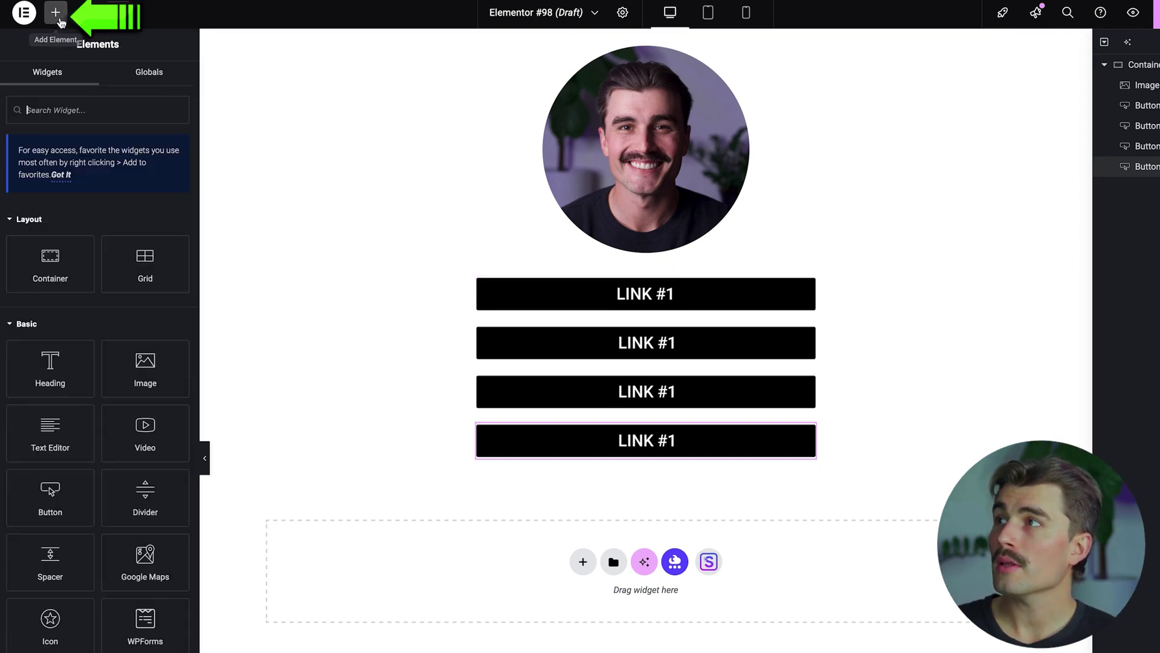
left_click_drag(145, 262, 644, 256)
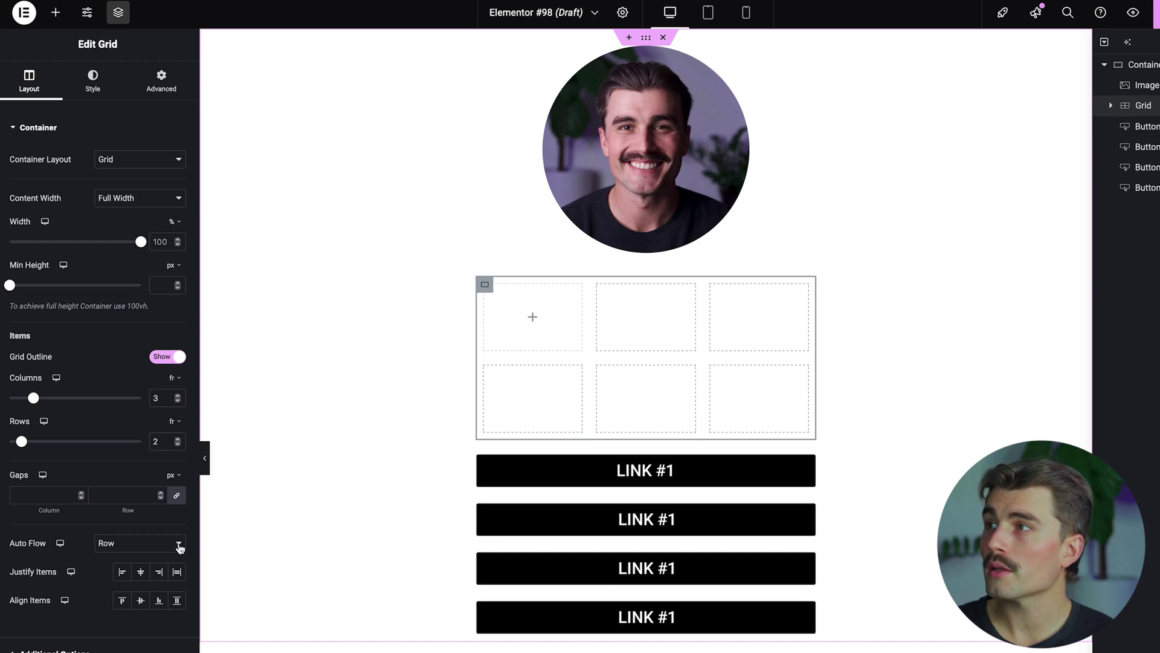
left_click(167, 441)
key("BackSpace")
type("1")
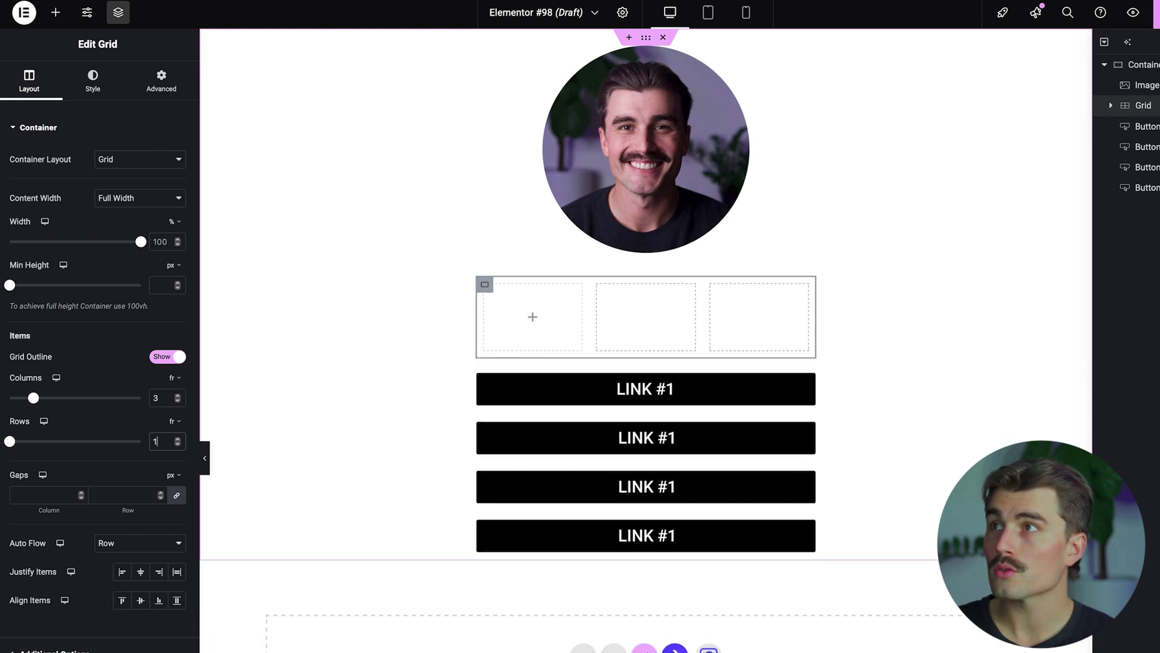
- Add an Icon widget to the grid's first cell and use the Instagram icon from the icon library
left_click(533, 321)
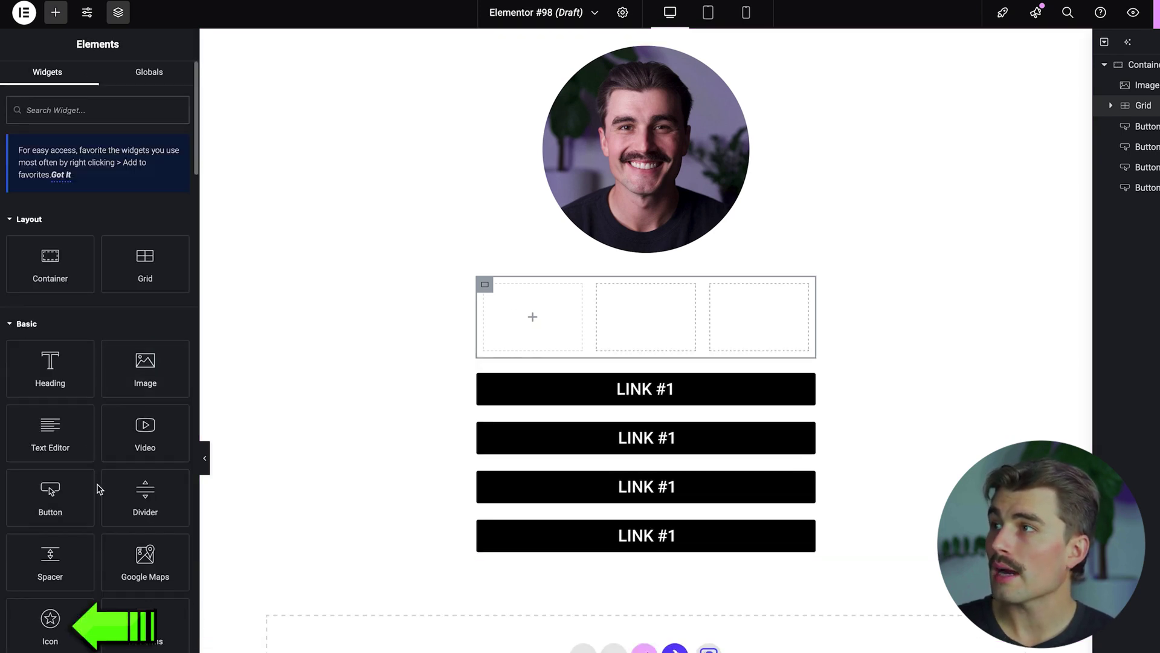
left_click_drag(50, 619, 514, 327)
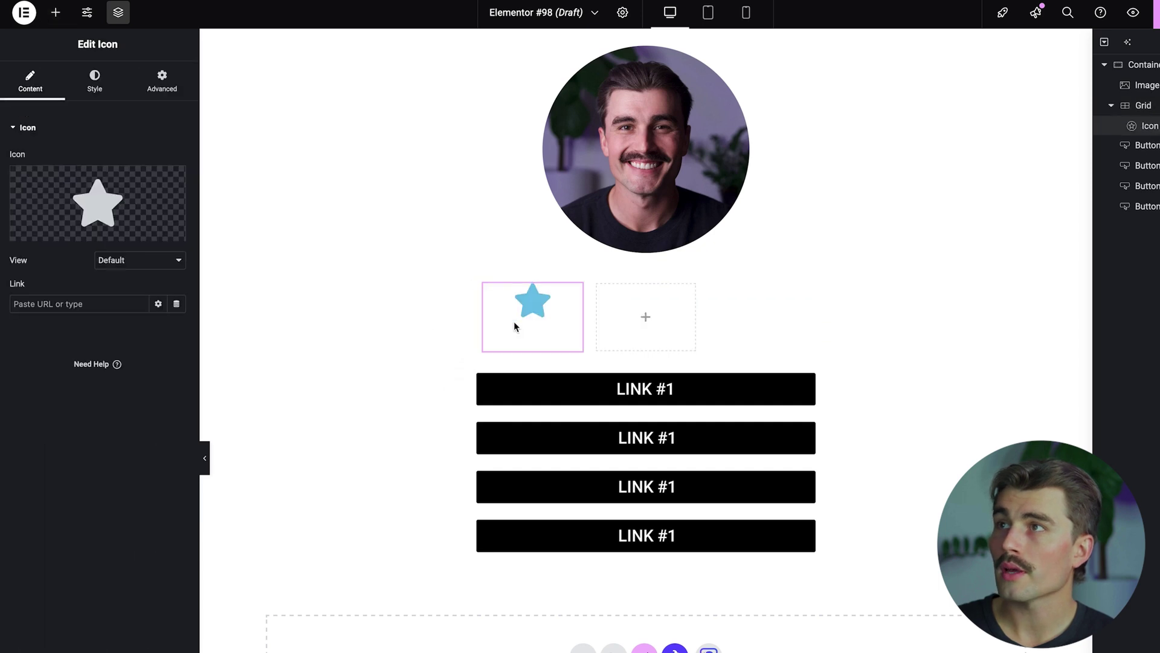
left_click(65, 228)
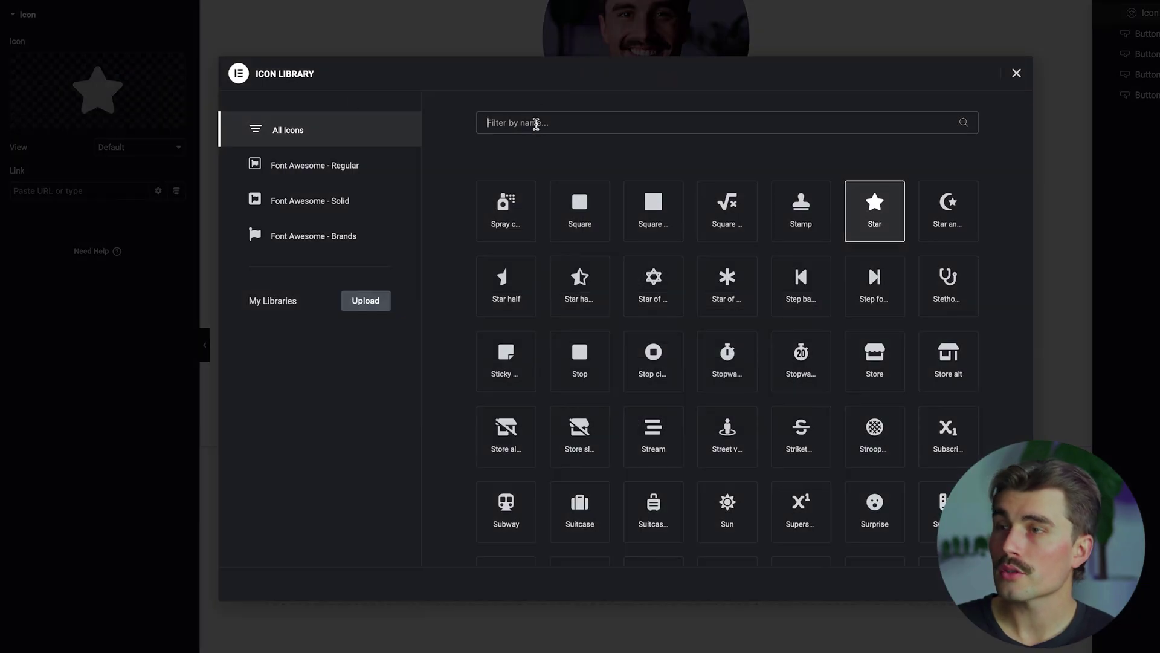
left_click(536, 123)
type("instagram")
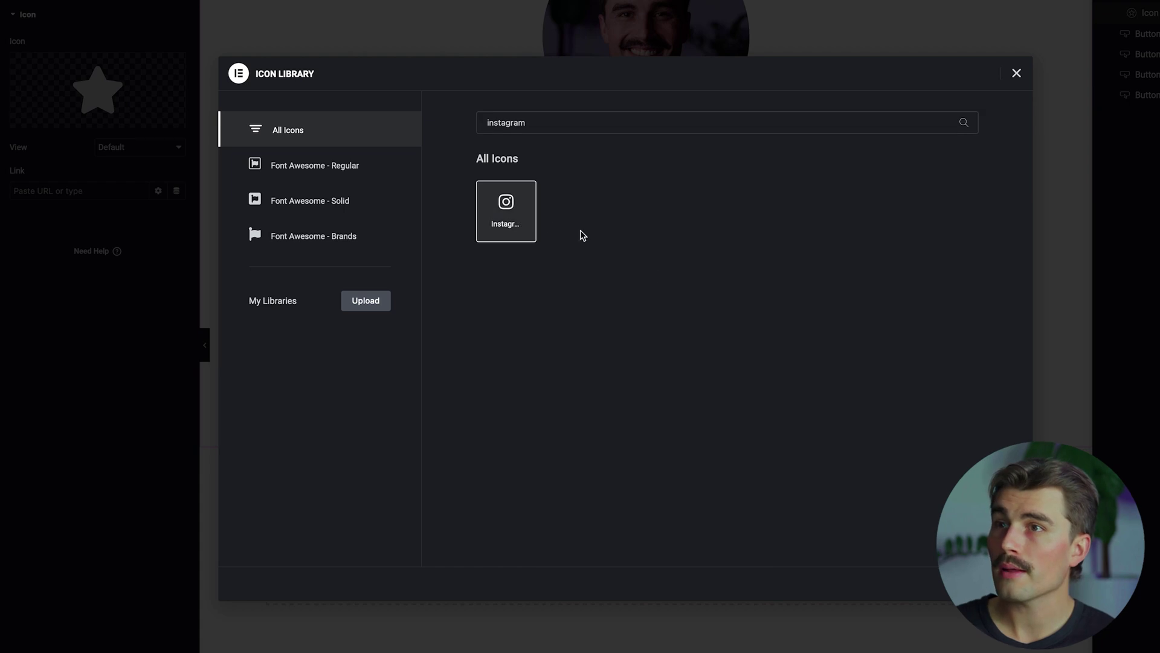
left_click(997, 583)
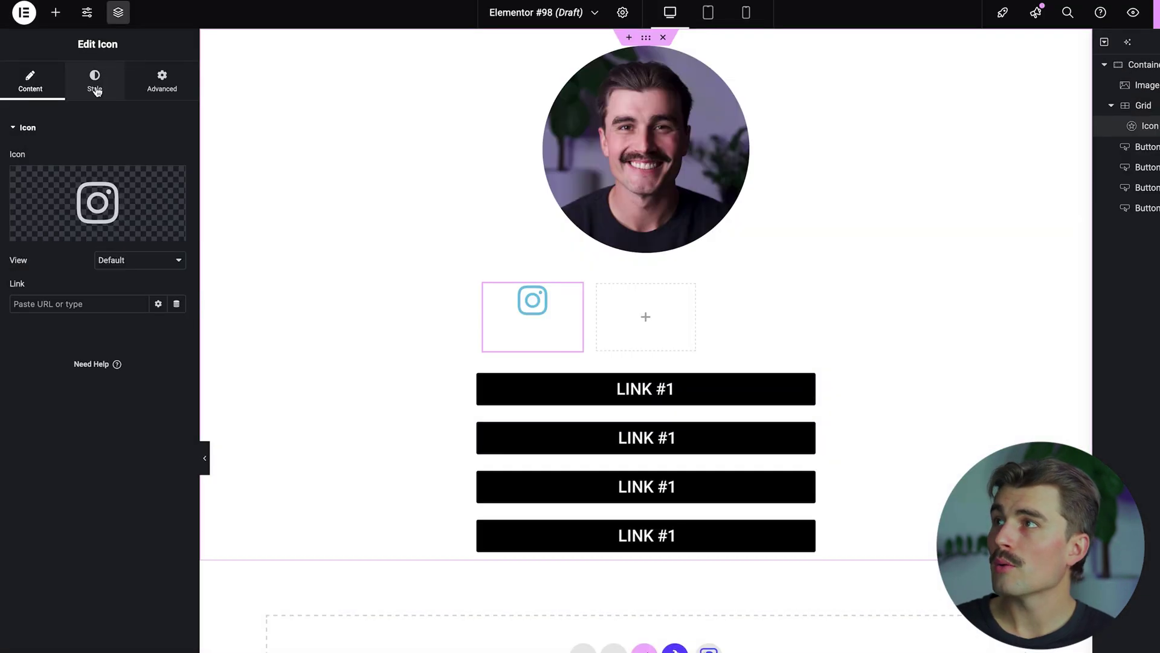
- Set the Instagram icon's primary color to black, and open its link field for entry
left_click(97, 91)
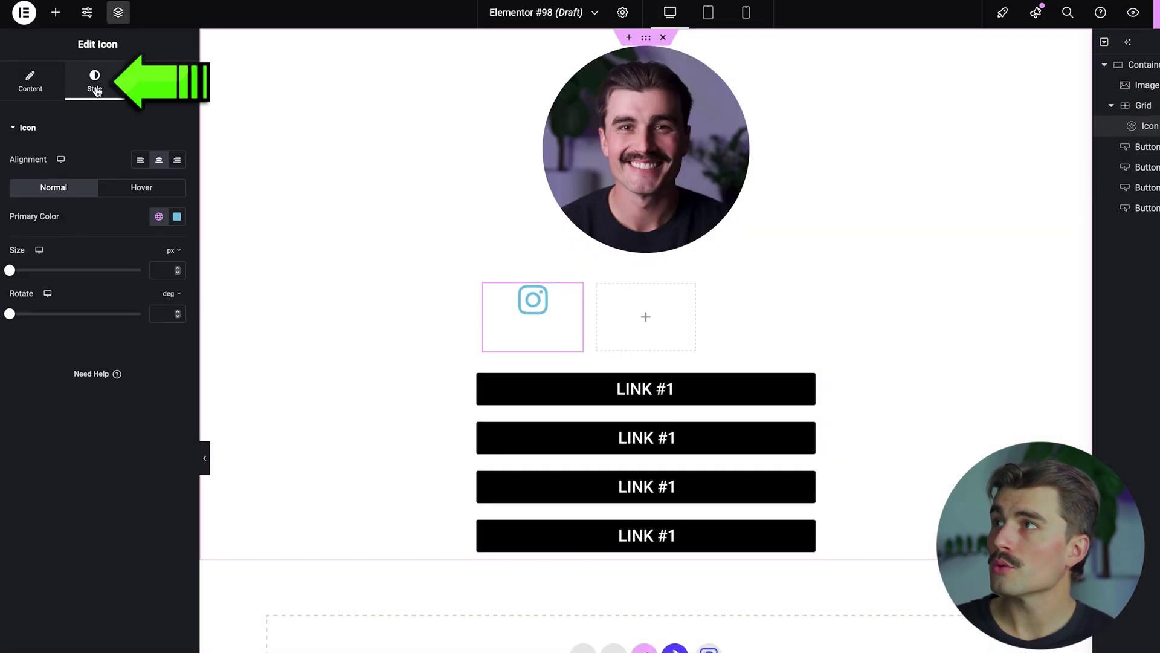
left_click(177, 217)
type("#00121A")
left_click(36, 80)
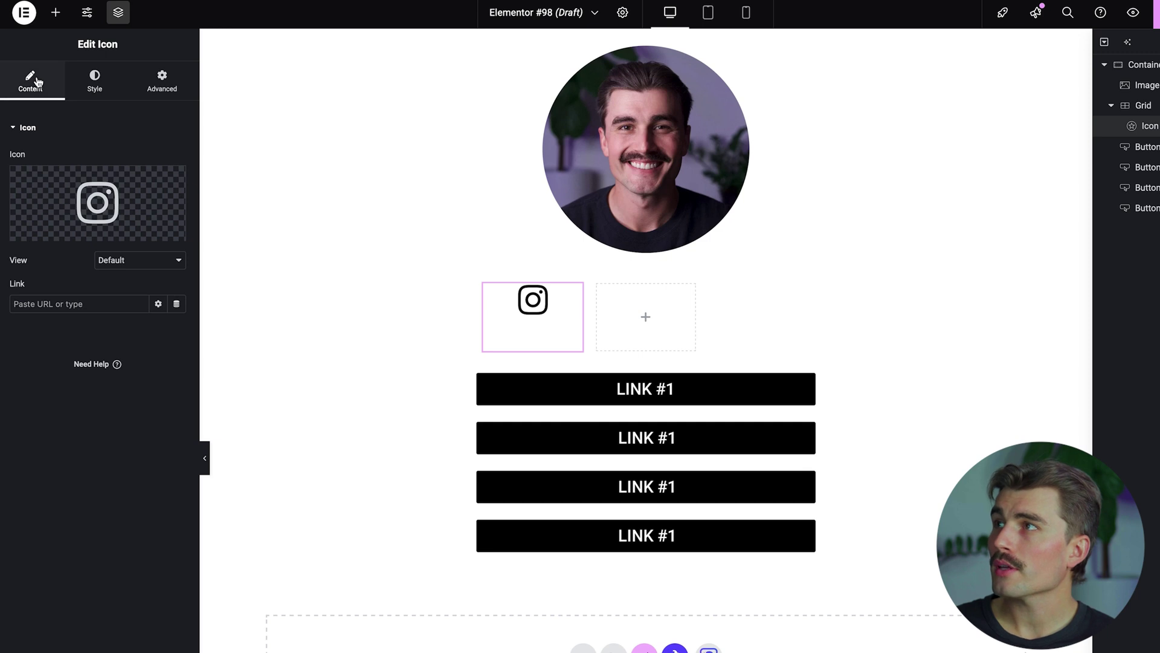
left_click(71, 308)
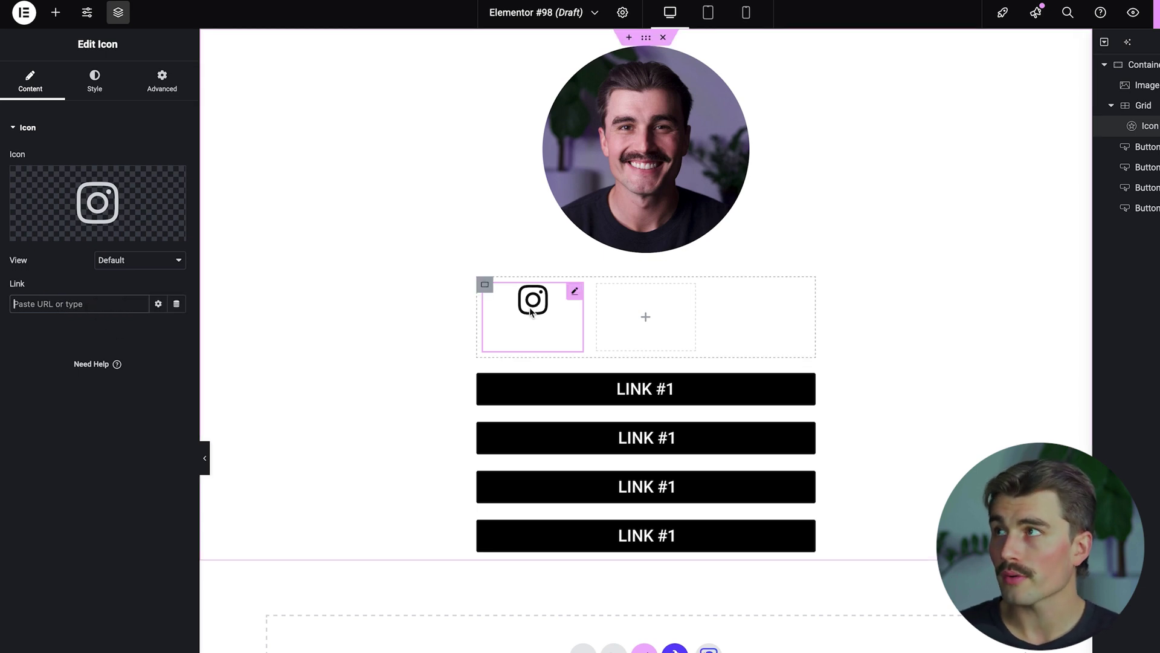
- Add an Icon widget to the grid's middle cell and use the TikTok icon from the icon library
left_click(55, 12)
left_click_drag(52, 619, 640, 334)
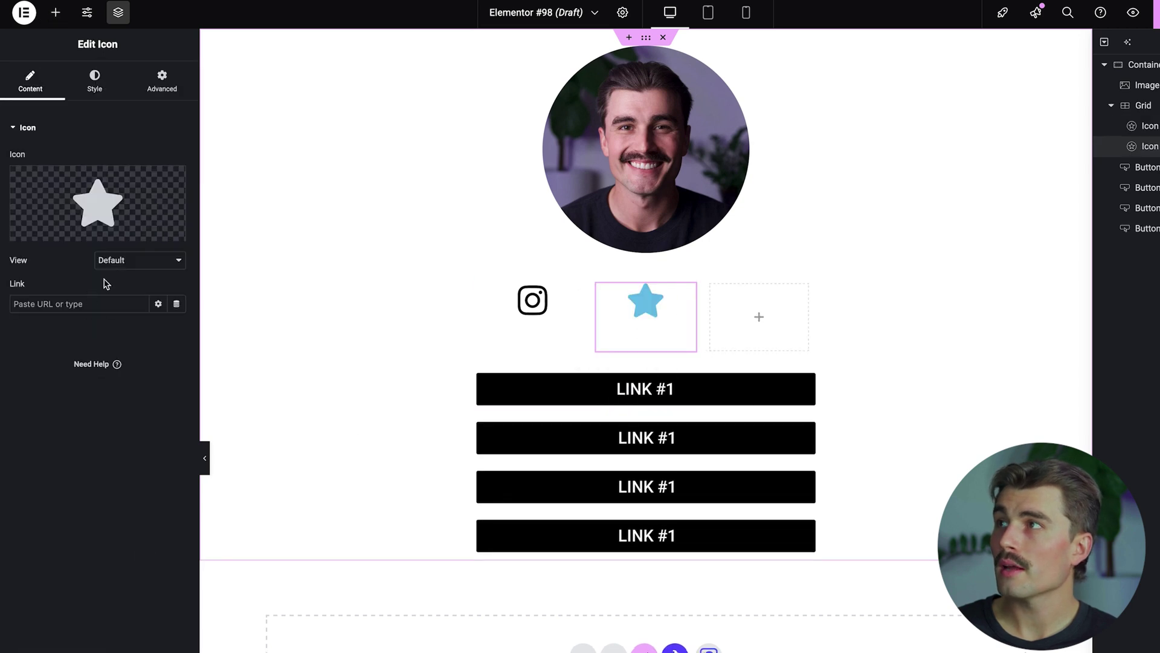
left_click(114, 216)
left_click(511, 119)
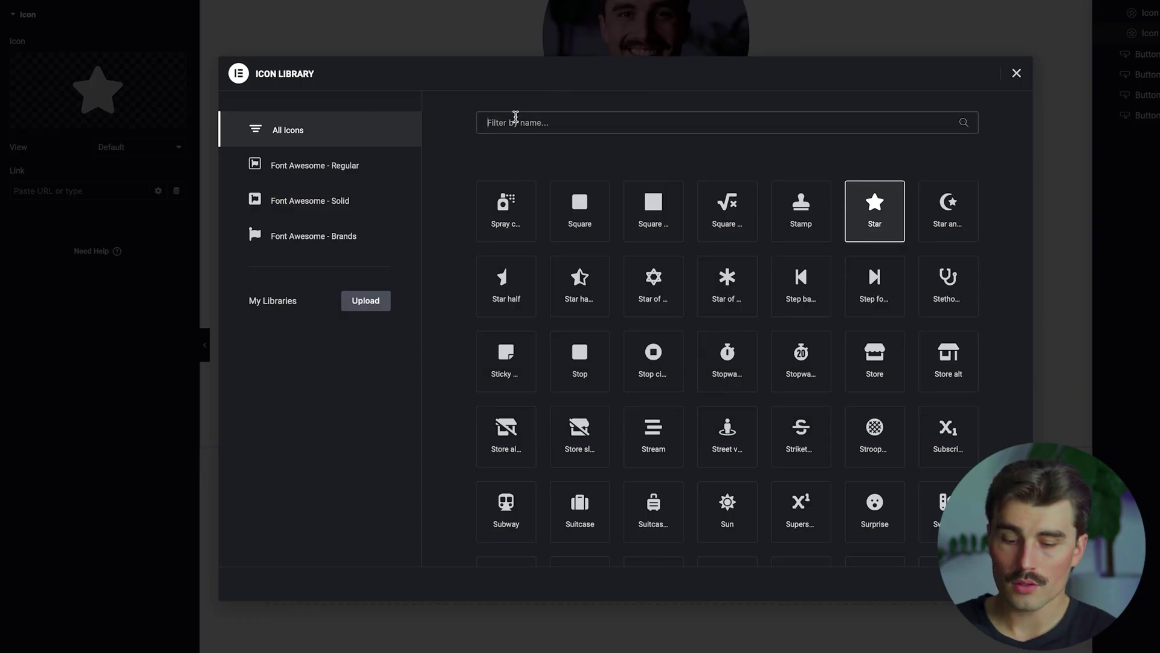
type("tikTok")
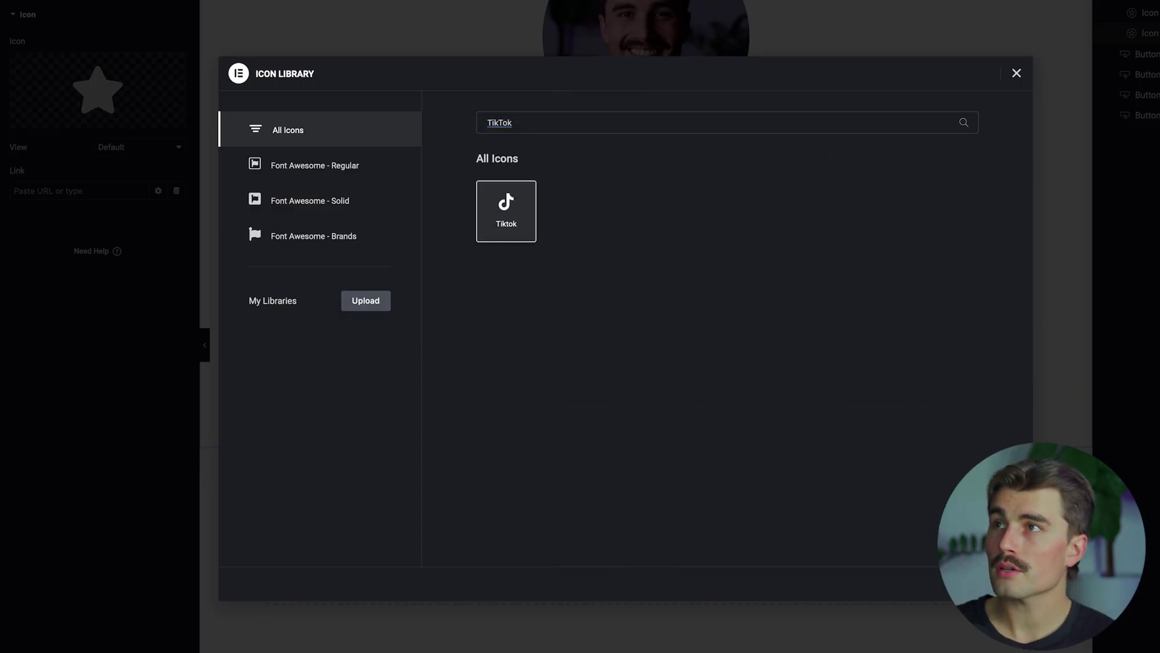
- Set the TikTok icon's primary color to black and return to its content settings
left_click(108, 84)
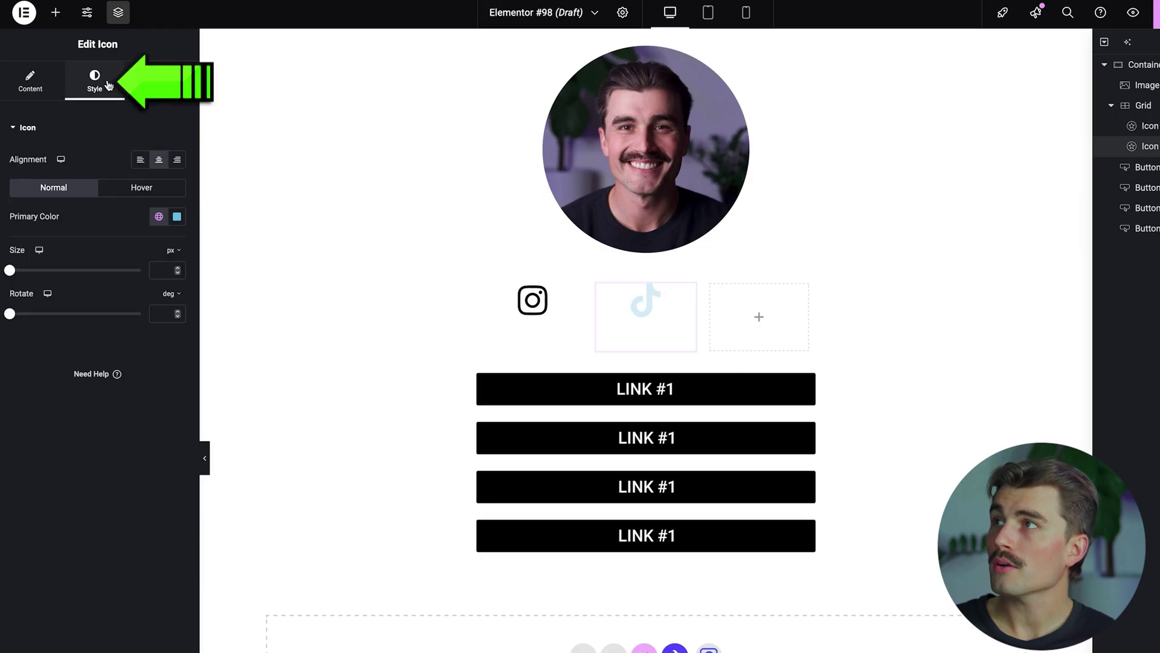
left_click(177, 216)
left_click_drag(233, 321, 254, 370)
left_click(42, 77)
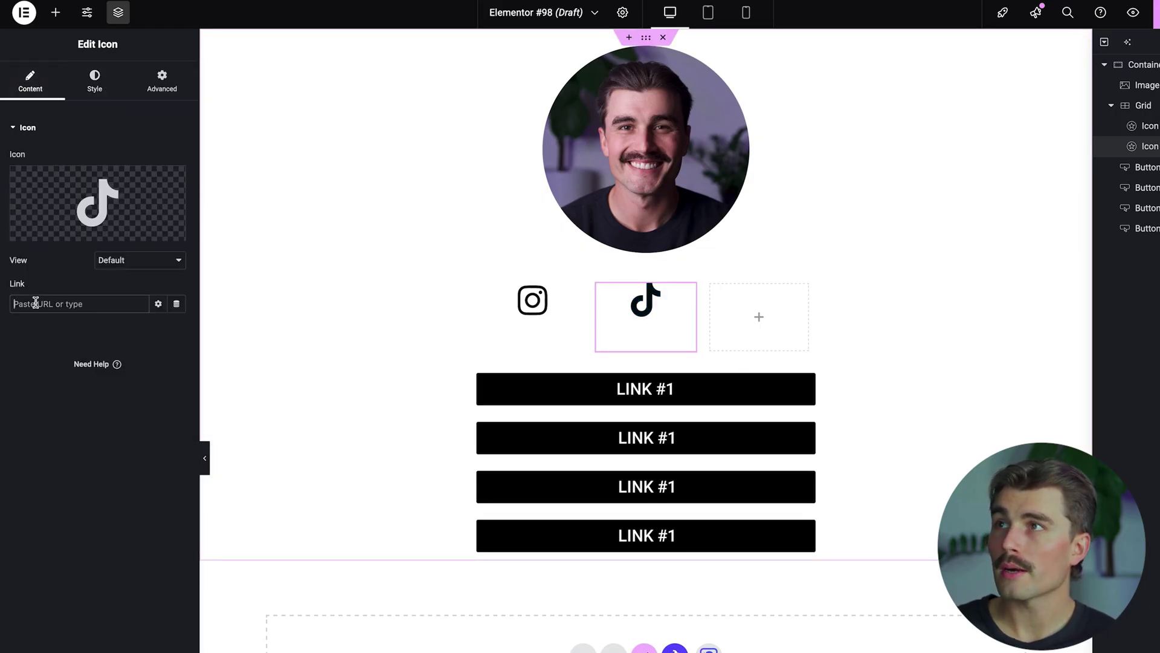
- Add an Icon widget to the grid's third cell and use the plain YouTube icon from the icon library
left_click(119, 13)
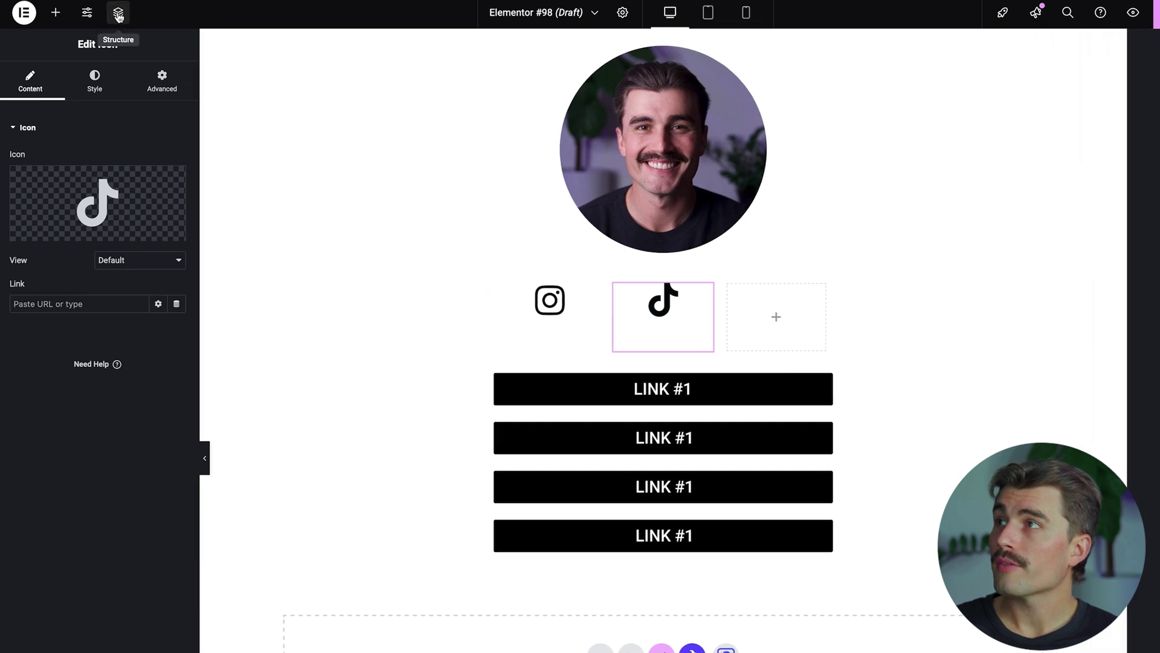
left_click(119, 13)
left_click(56, 12)
left_click_drag(49, 622, 750, 305)
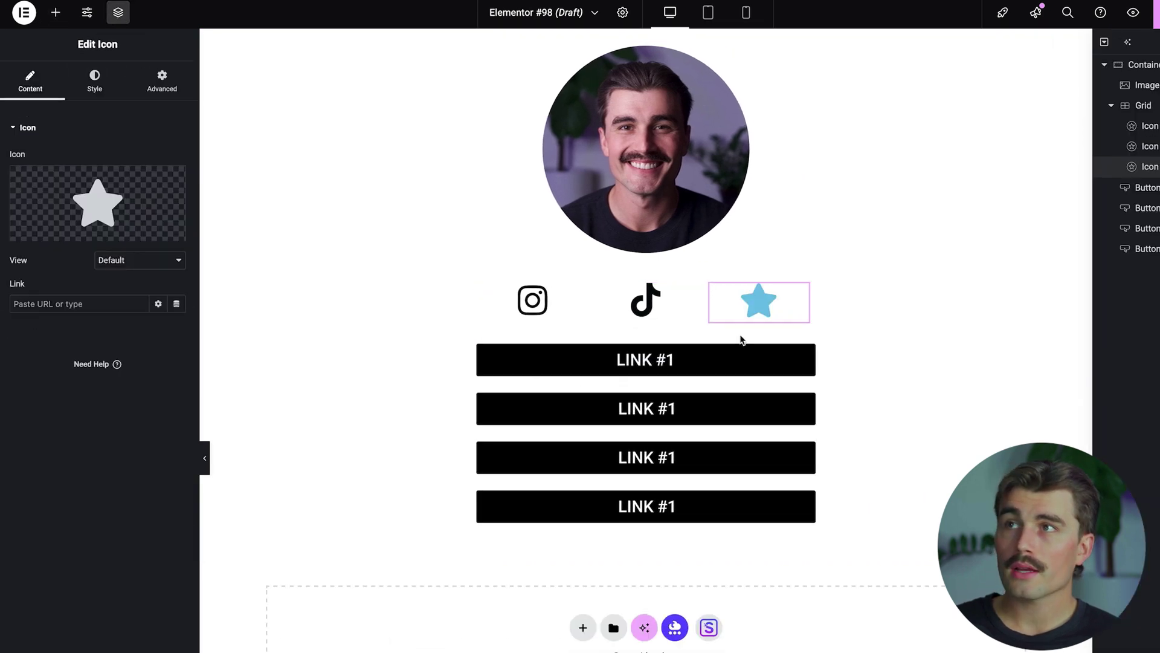
mouse_move(160, 182)
left_click(65, 229)
left_click(542, 122)
type("YouTube")
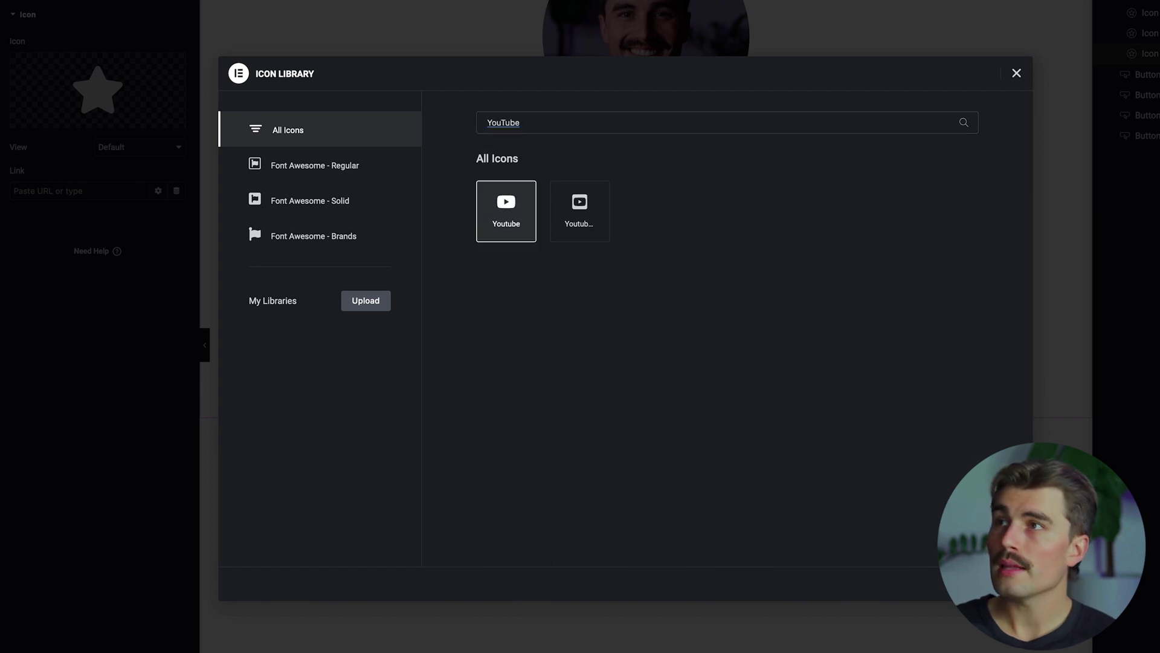
left_click(992, 583)
- Set the YouTube icon's primary color to black, and open its link field for entry
left_click(94, 81)
left_click(177, 216)
left_click(30, 82)
left_click(85, 305)
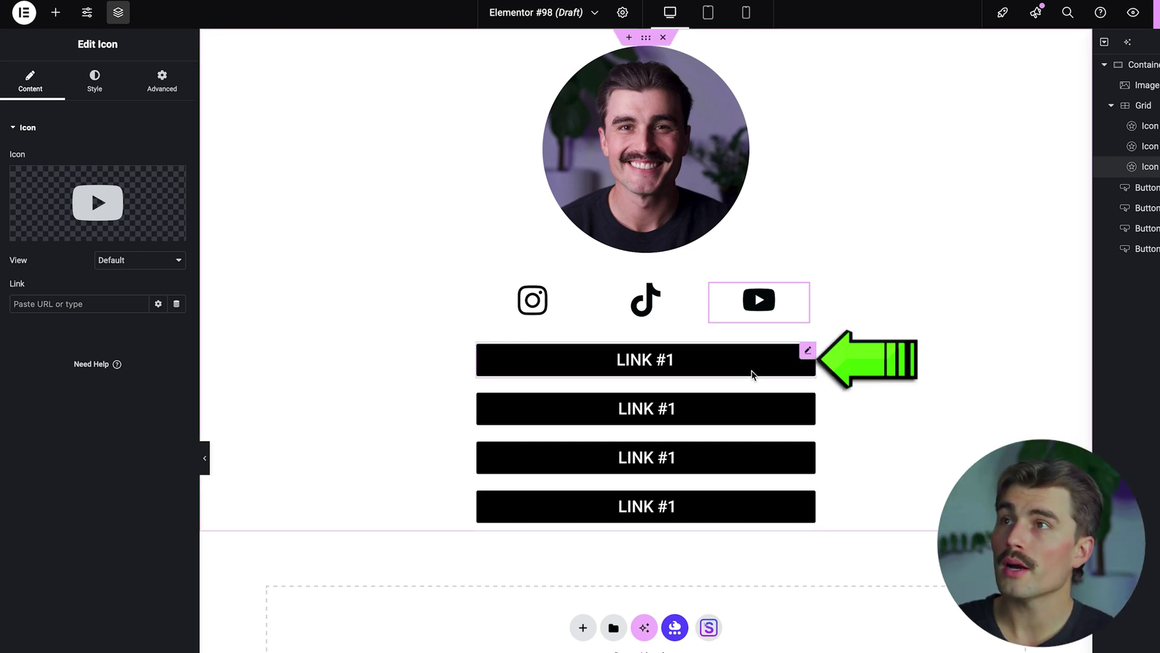
- Give the first LINK #1 button a hover style with a white #FFFFFF background and black text
left_click(767, 367)
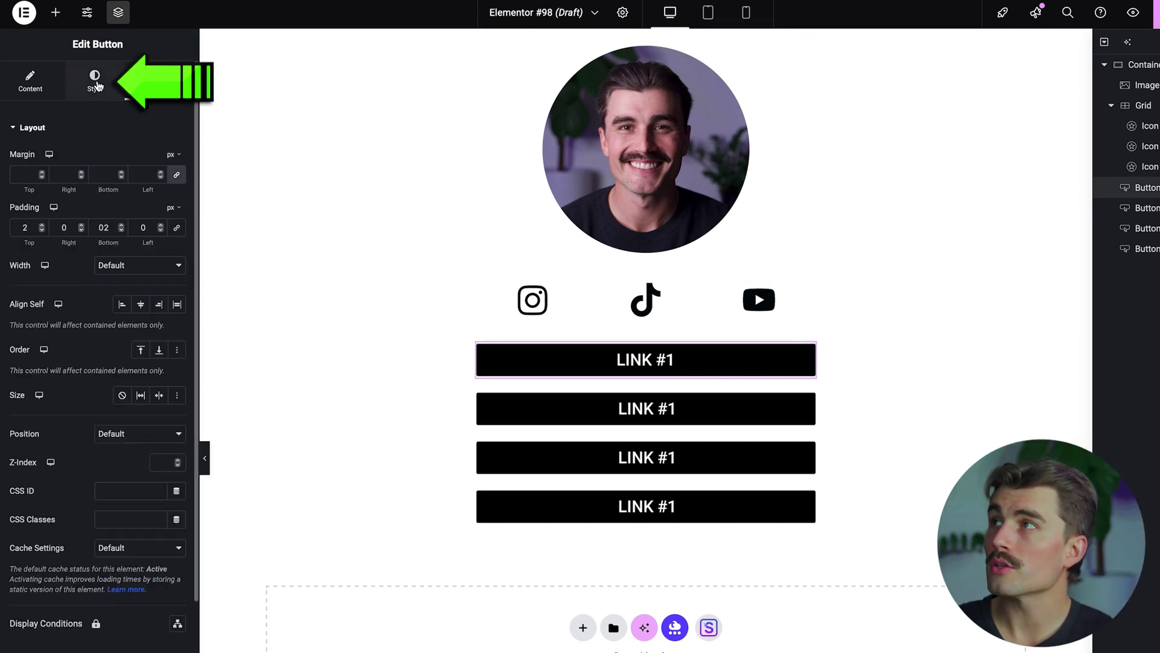
left_click(96, 82)
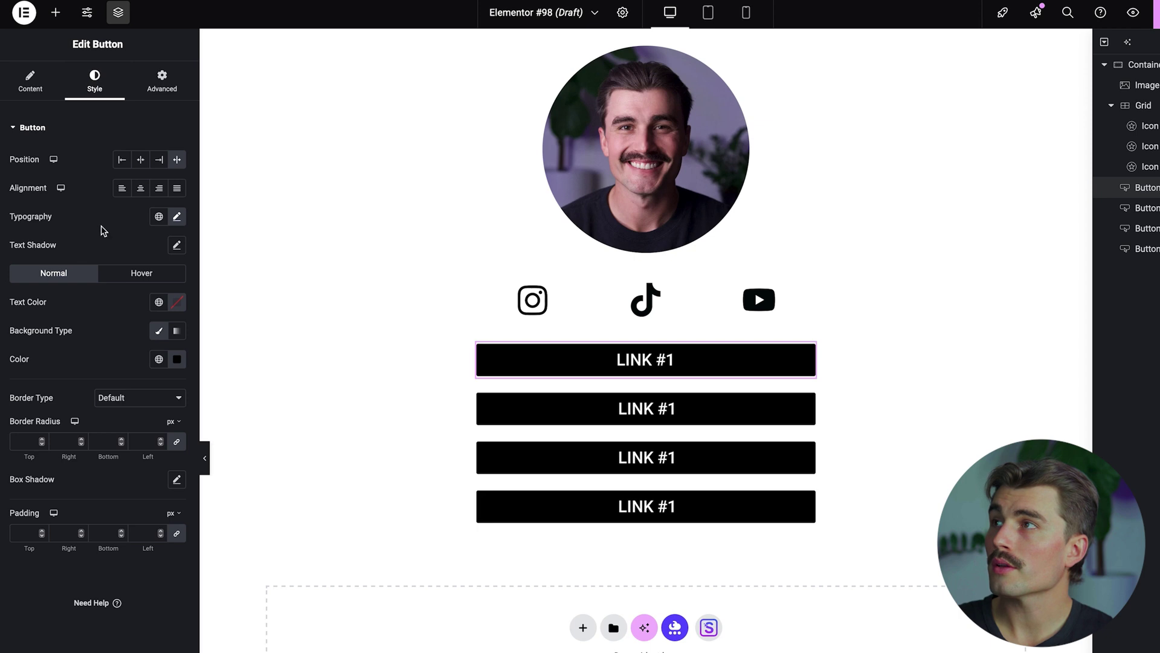
left_click(142, 274)
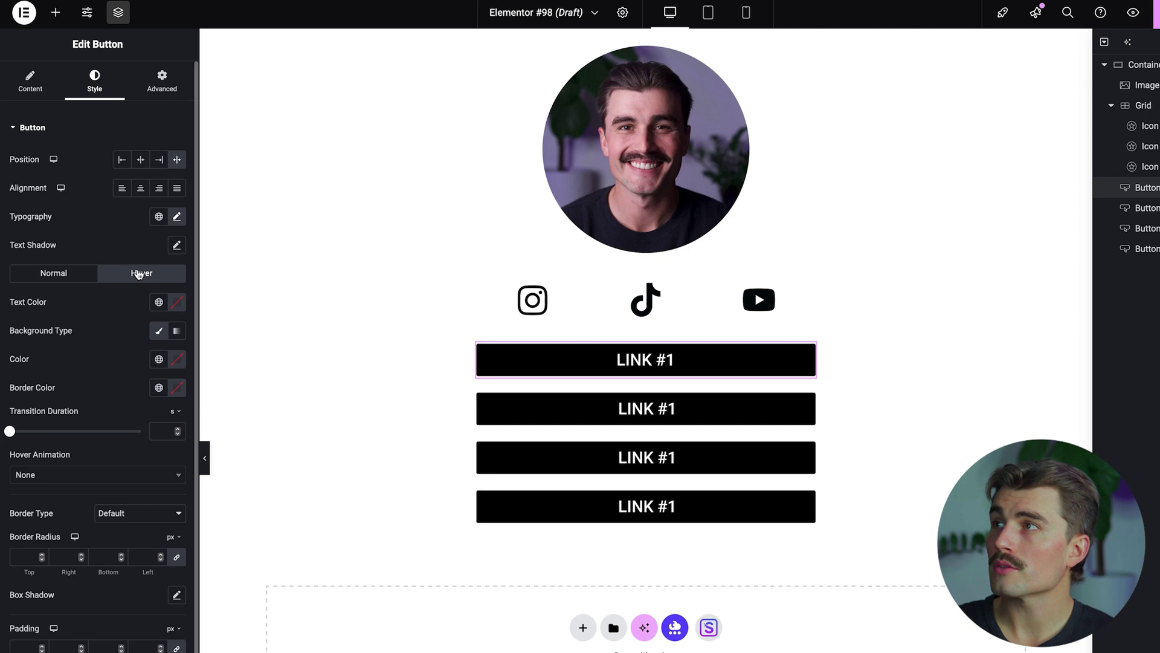
left_click(176, 359)
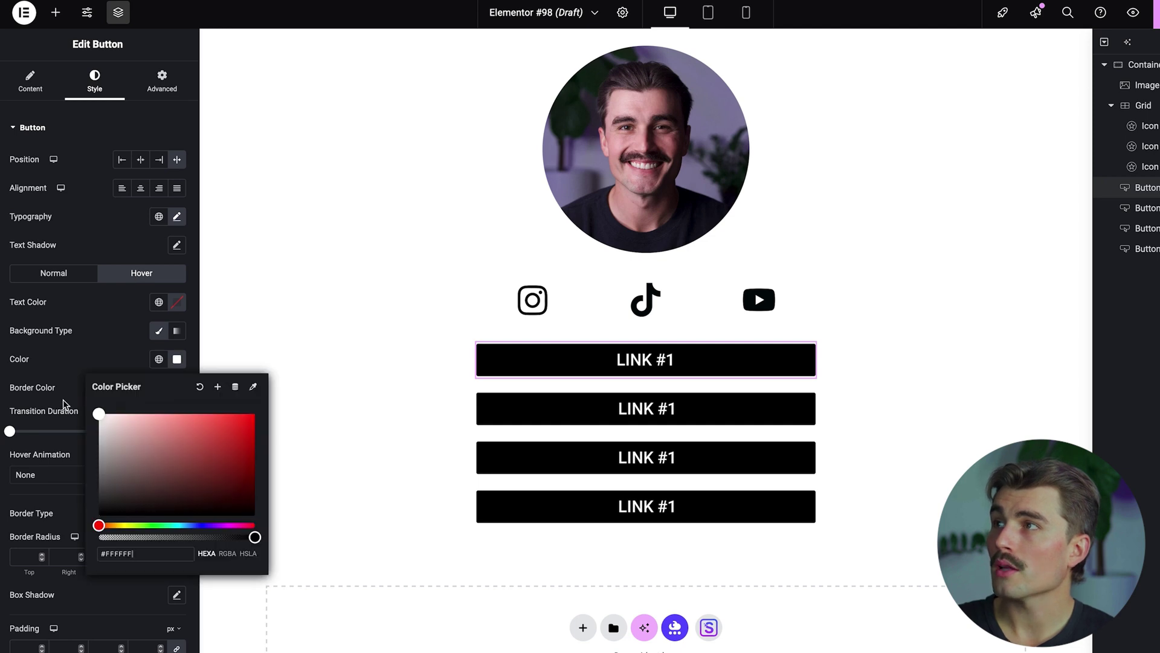
left_click(83, 357)
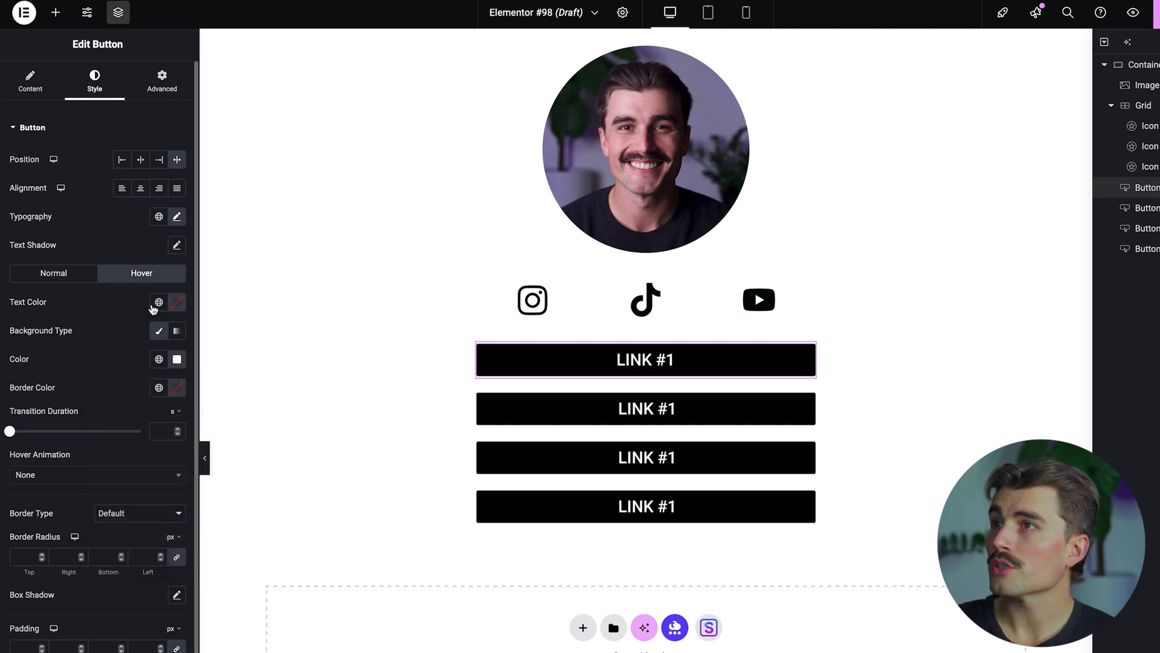
left_click(158, 302)
left_click(63, 527)
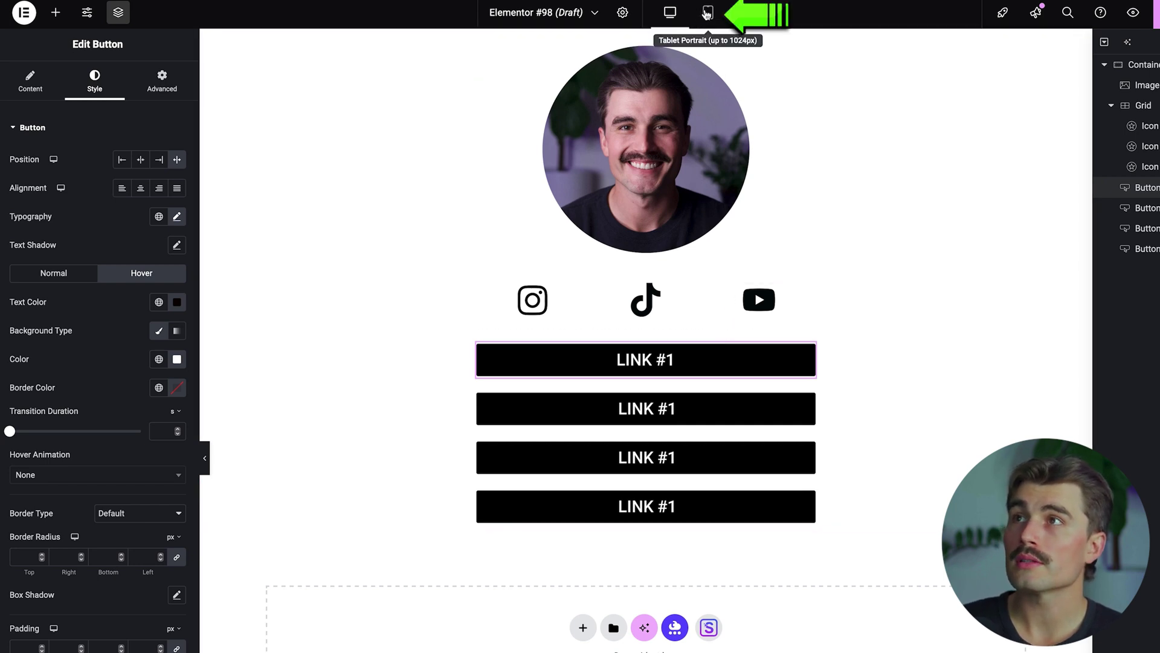
- Preview the page at tablet and mobile sizes and examine how the icons and link buttons are laid out
left_click(705, 13)
left_click(745, 14)
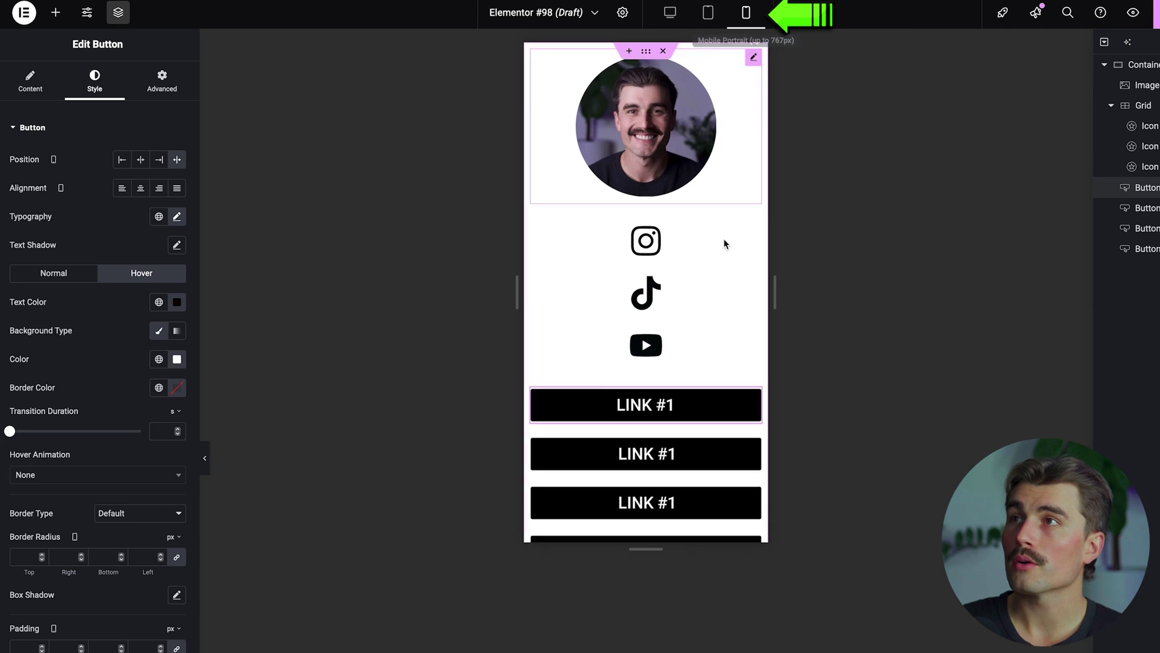
scroll(720, 290, "down", 3)
scroll(707, 391, "down", 2)
scroll(706, 391, "up", 5)
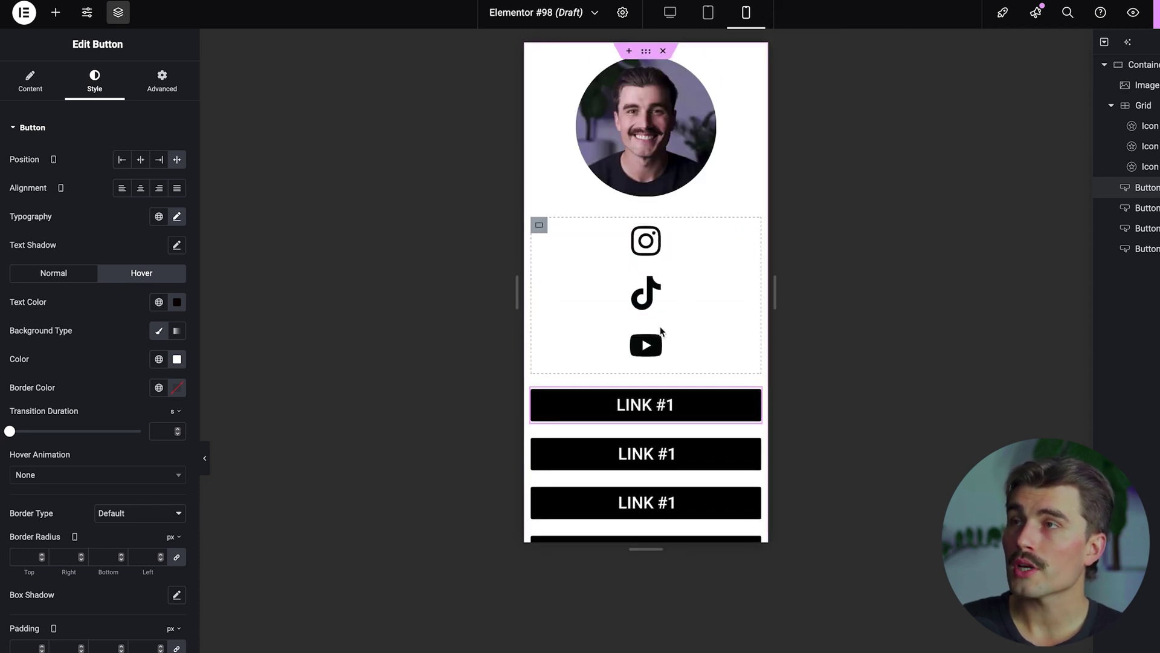
scroll(656, 254, "down", 1)
scroll(655, 248, "up", 1)
- Set the social icon grid to 3 columns in the mobile layout
left_click(654, 244)
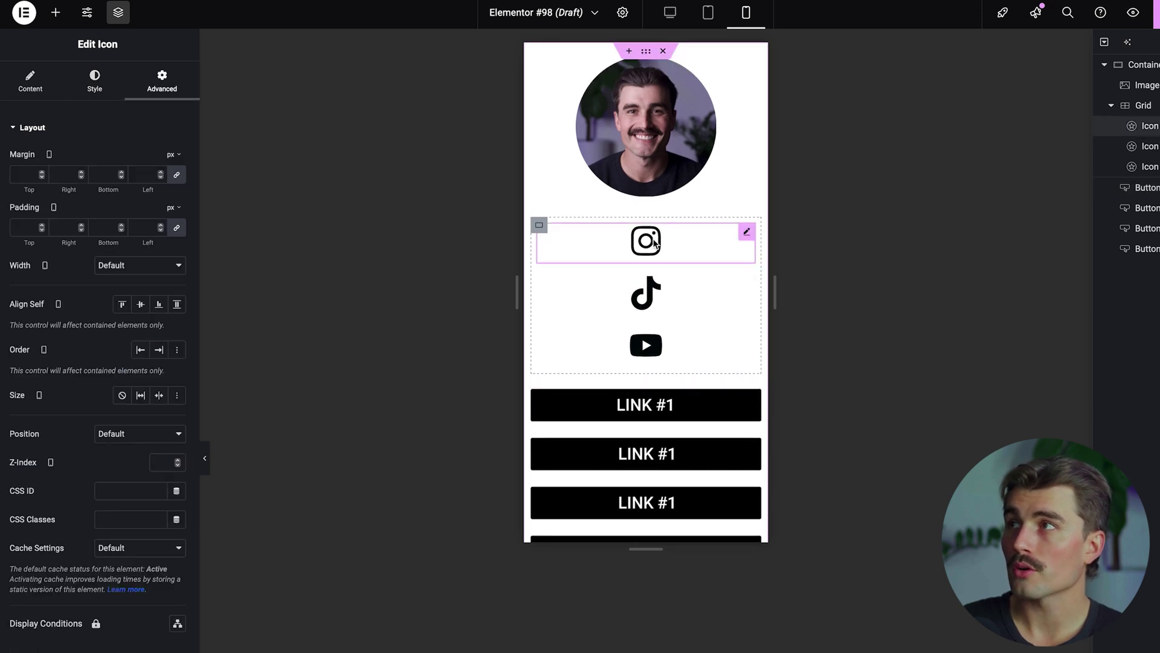
left_click(539, 225)
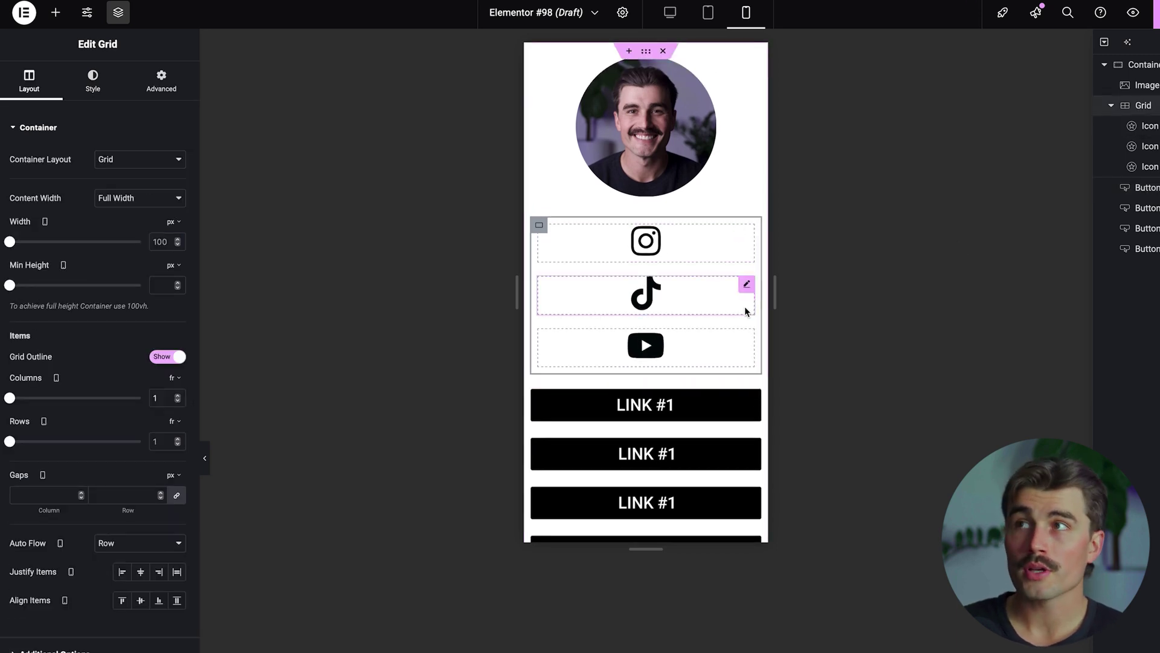
left_click(680, 9)
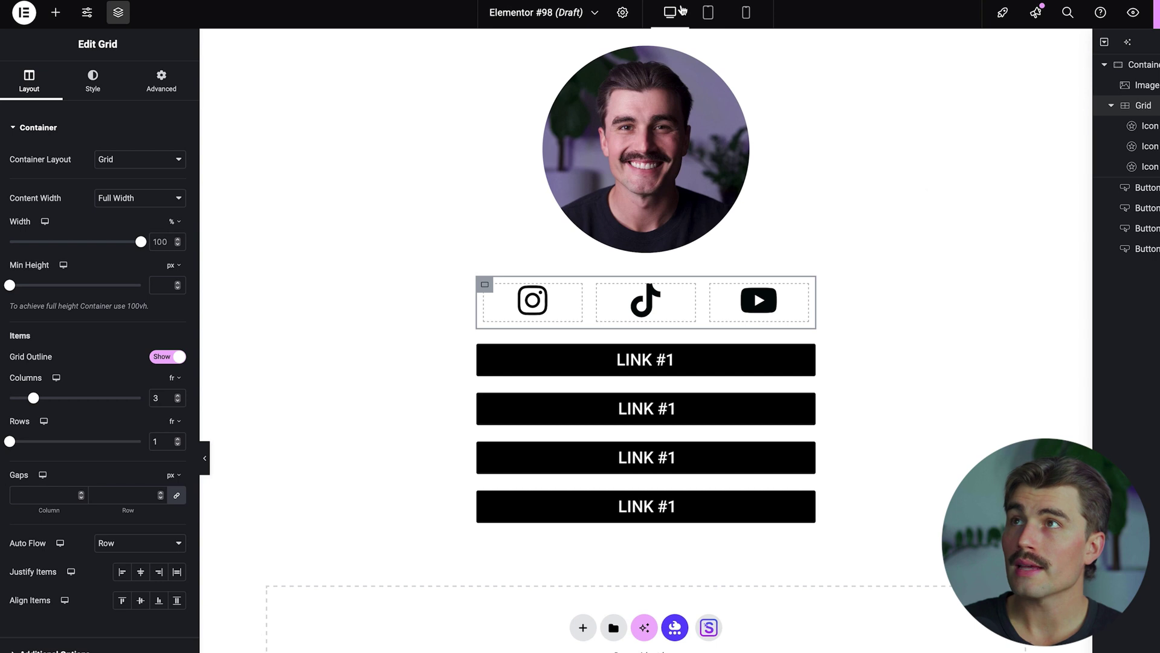
left_click(746, 13)
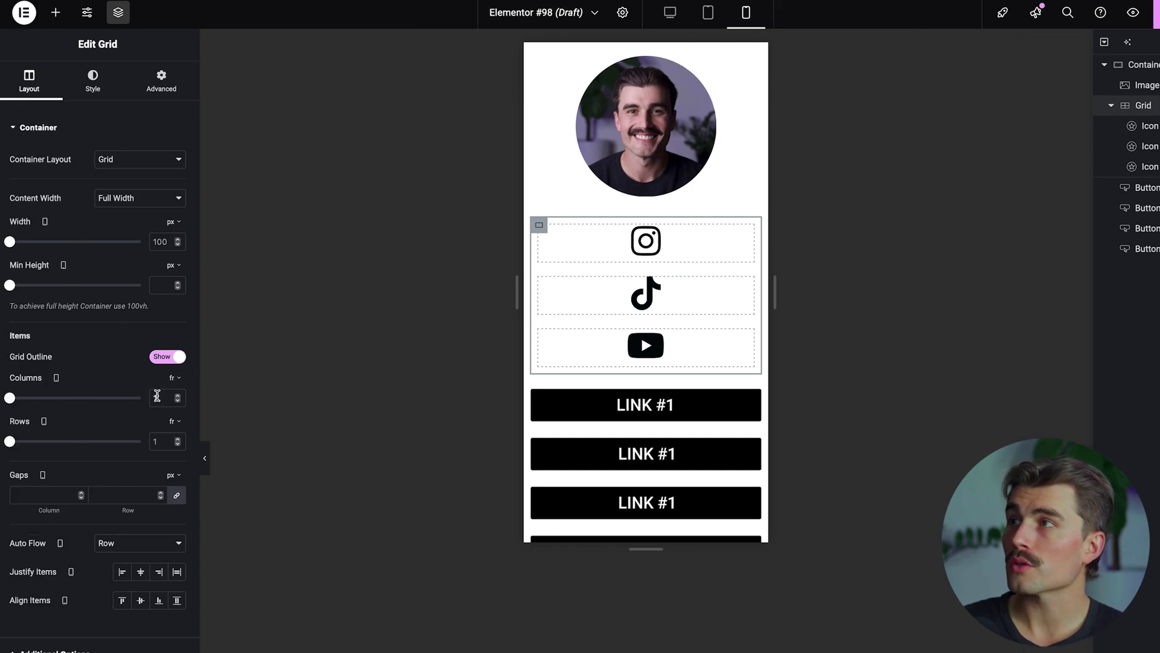
double_click(160, 397)
type("3")
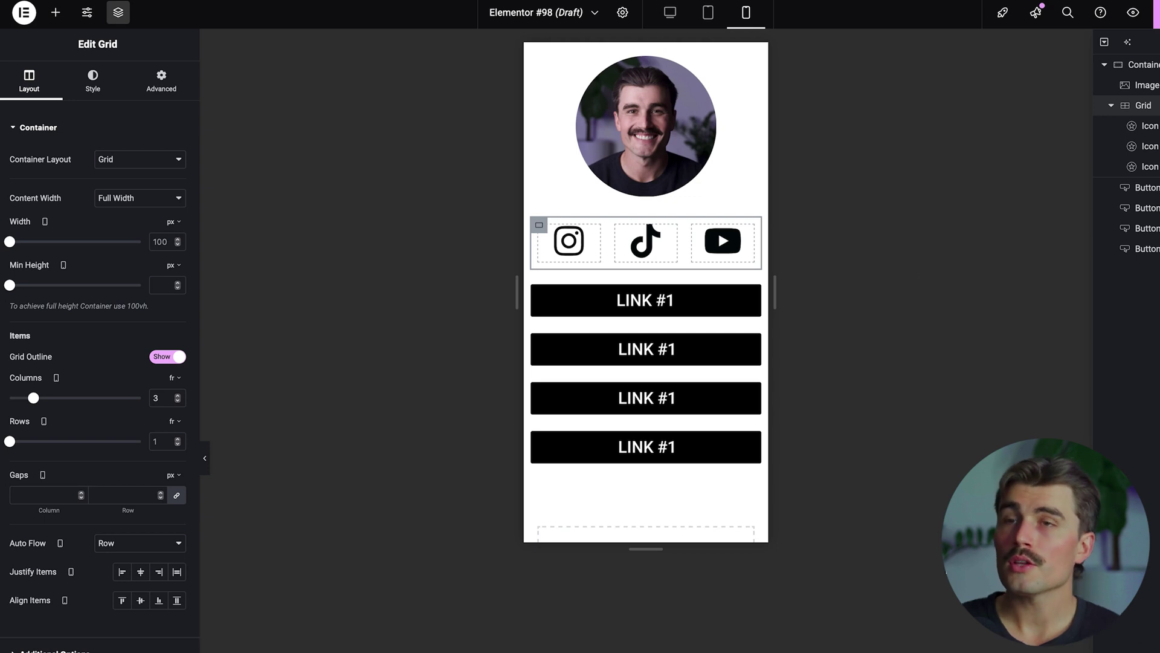
- Compare the page's layout across the tablet, desktop and mobile previews, ending on the mobile view with the portrait selected
left_click(711, 24)
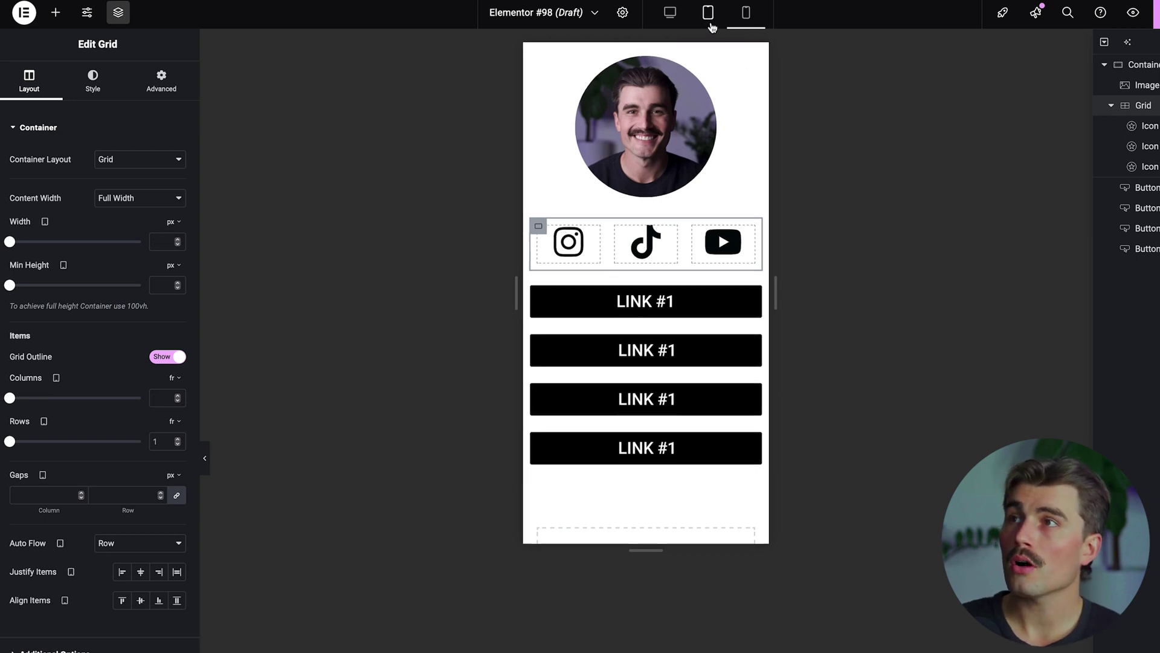
left_click(674, 18)
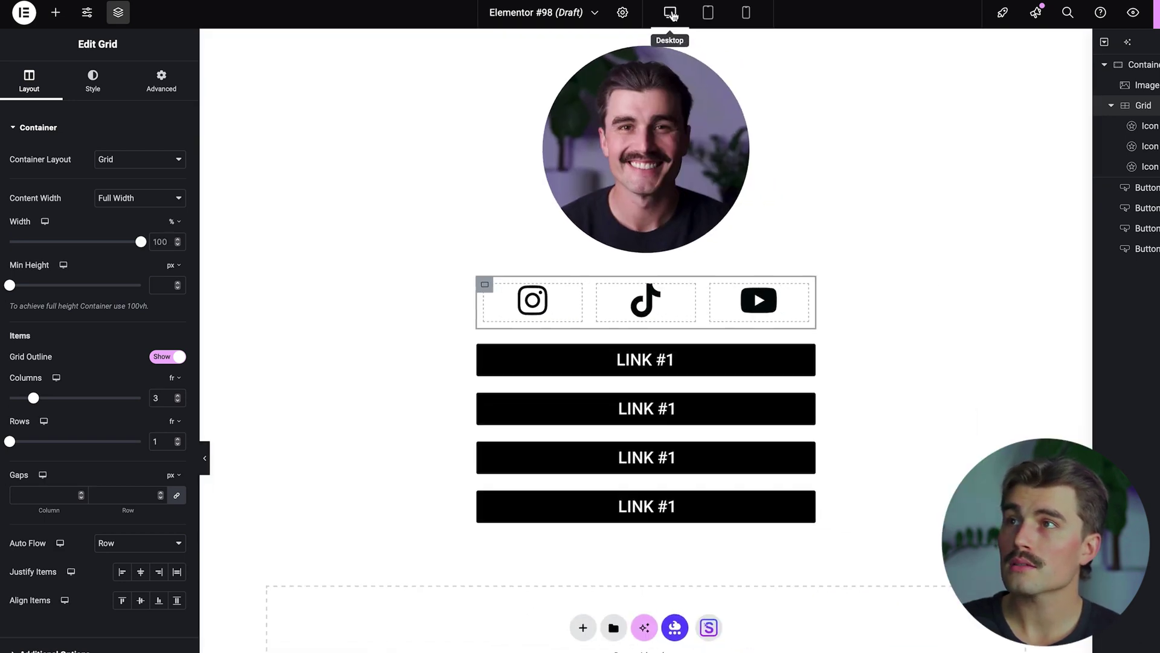
left_click(723, 21)
left_click(746, 15)
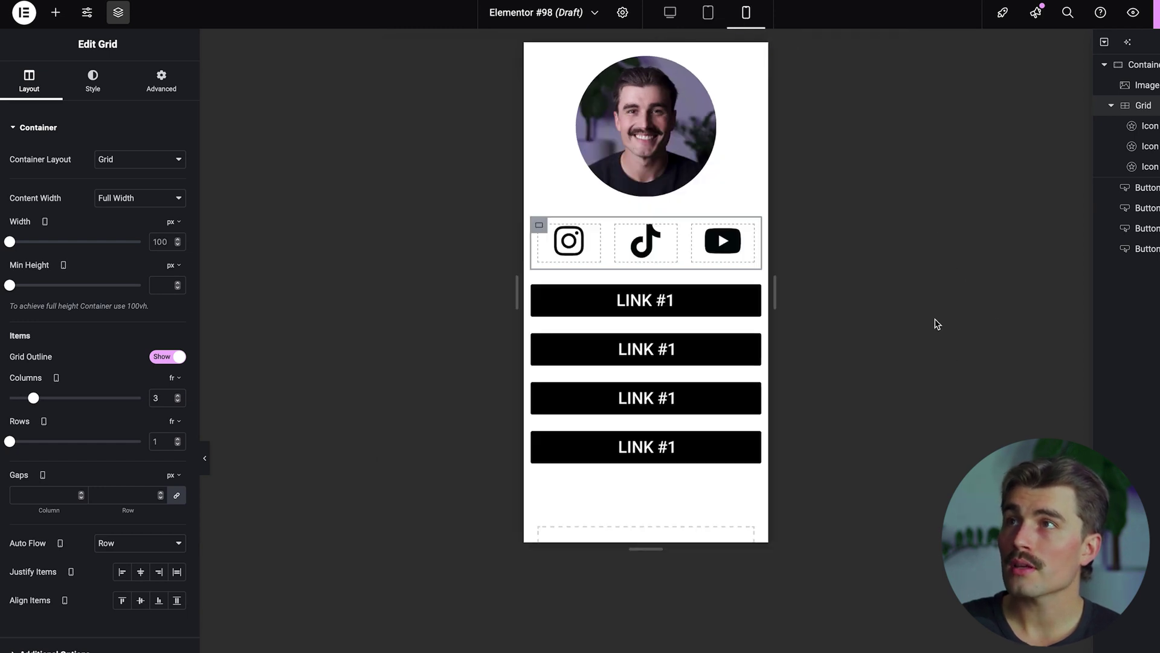
left_click(751, 165)
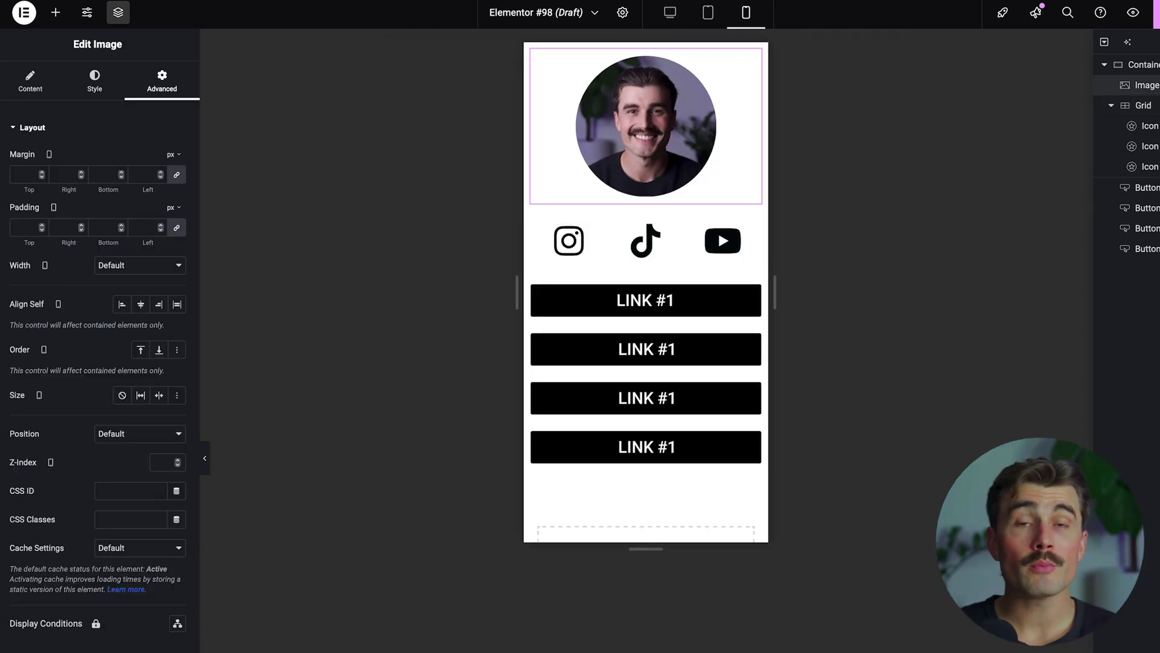